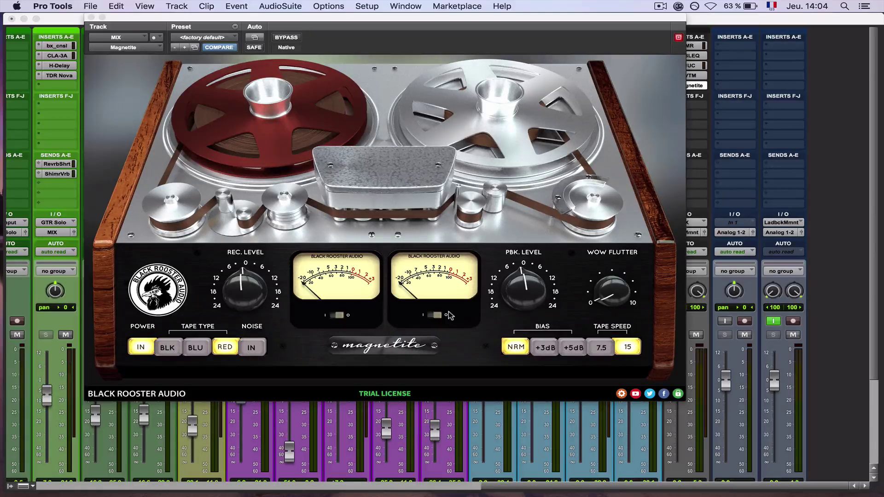
Compare the playing mix with and without the Magnetite tape effect by repeatedly bypassing it, leaving the effect active.
click(287, 37)
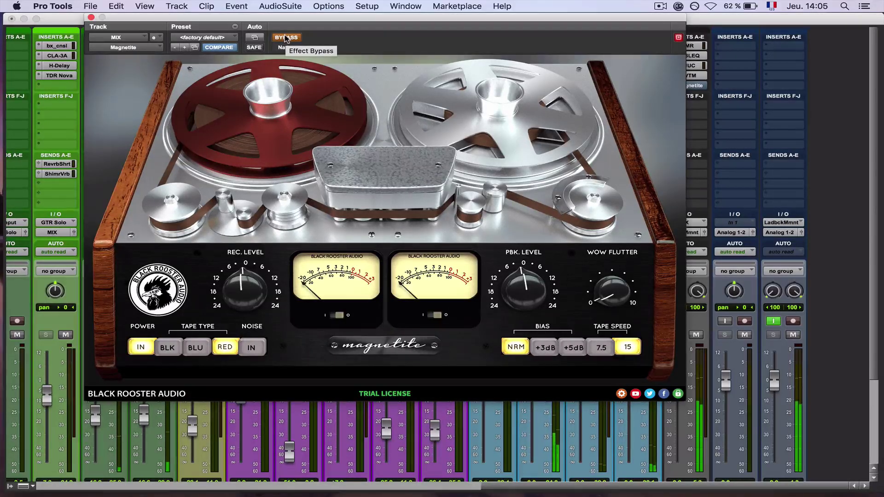
click(286, 38)
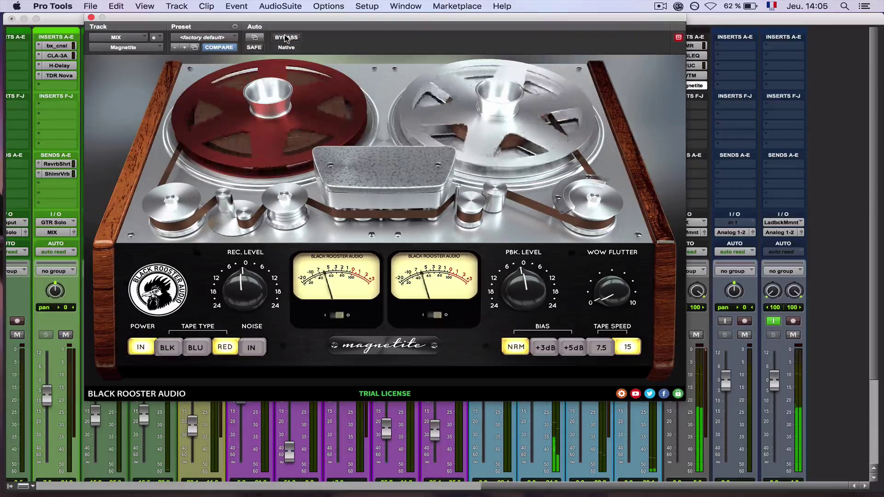
click(285, 37)
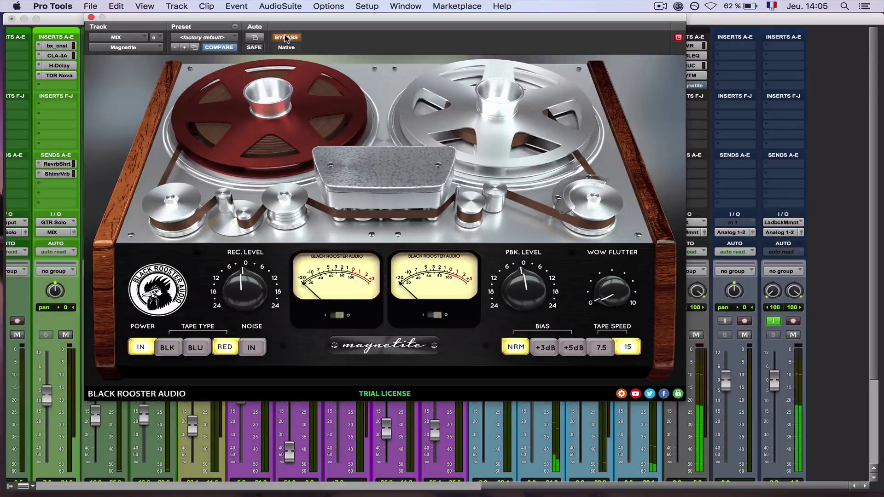
click(285, 37)
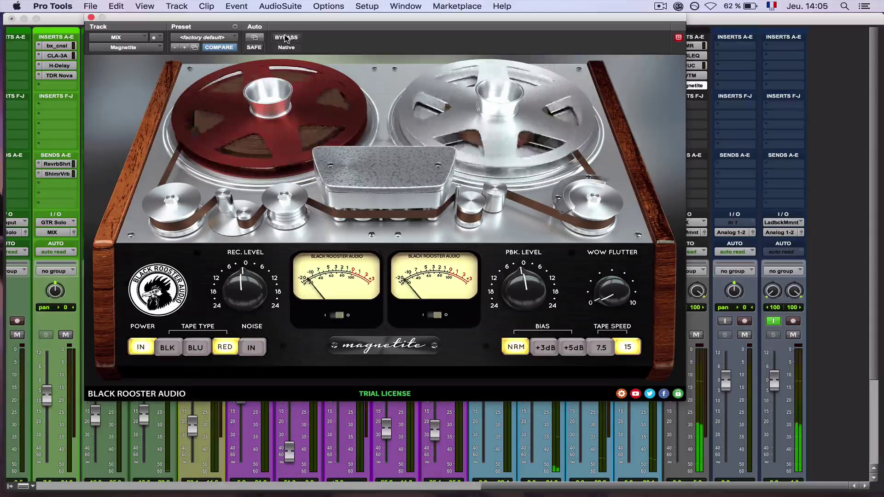
click(286, 37)
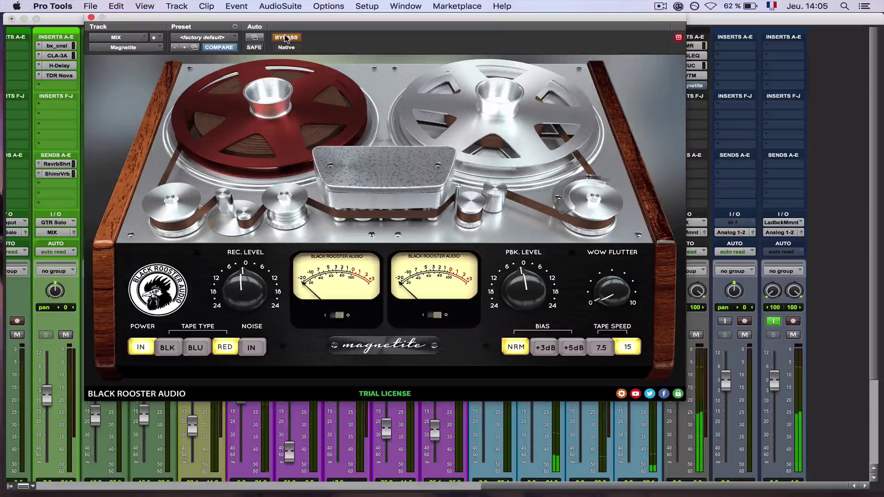
click(285, 38)
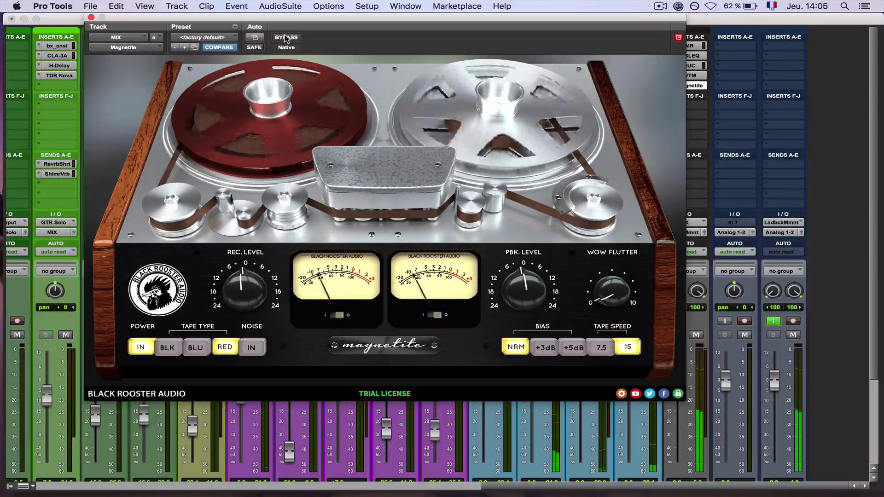
click(286, 37)
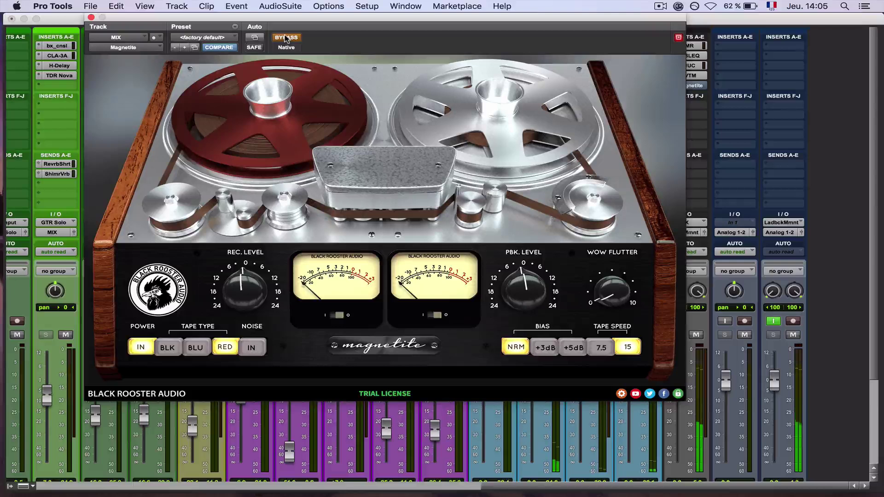
click(286, 37)
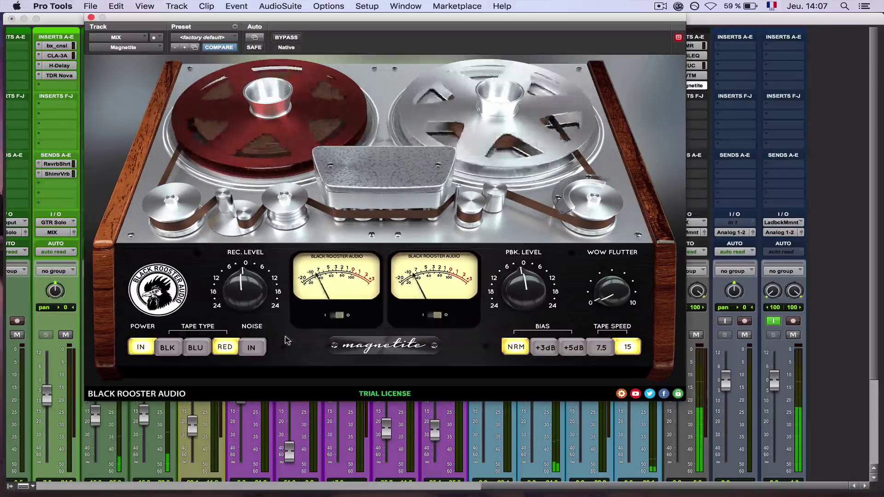
Audition the BLU, BLK and RED tape types in repeated rounds on the mix, finishing on RED.
click(199, 351)
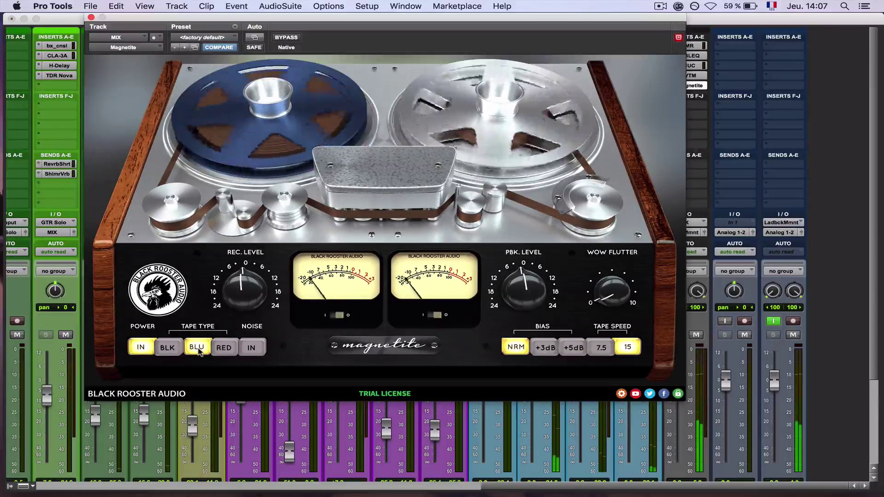
click(171, 348)
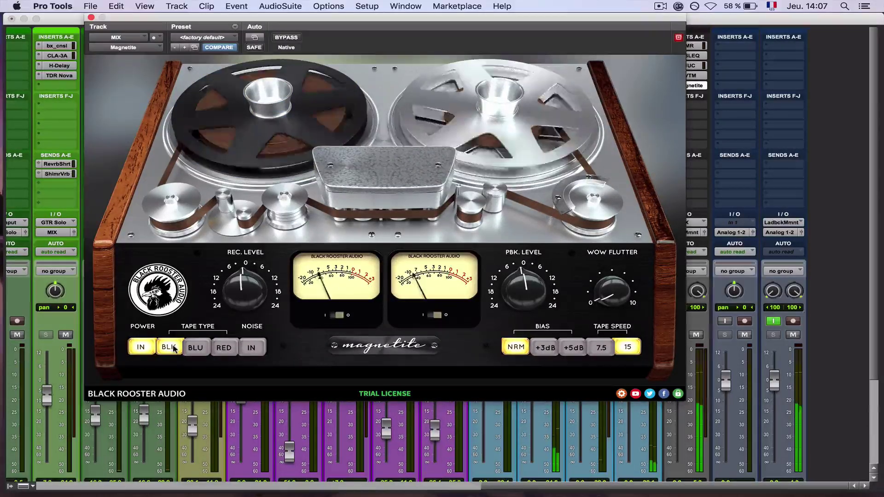
click(224, 349)
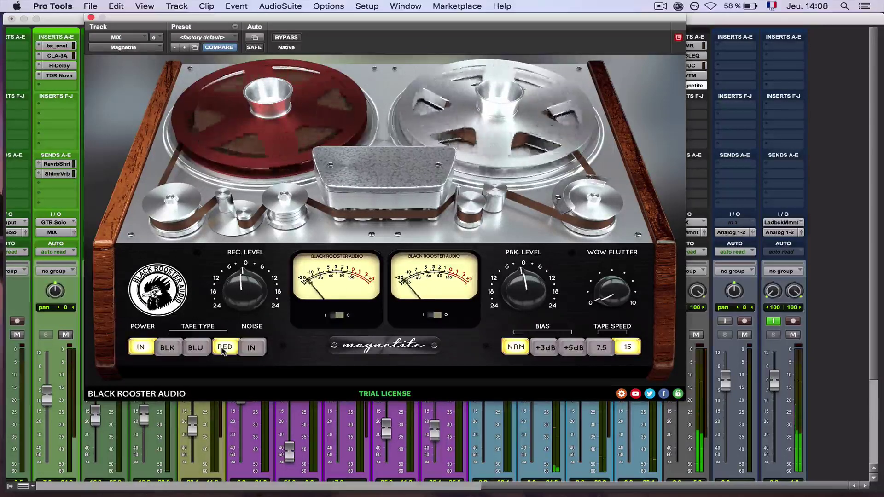
click(198, 348)
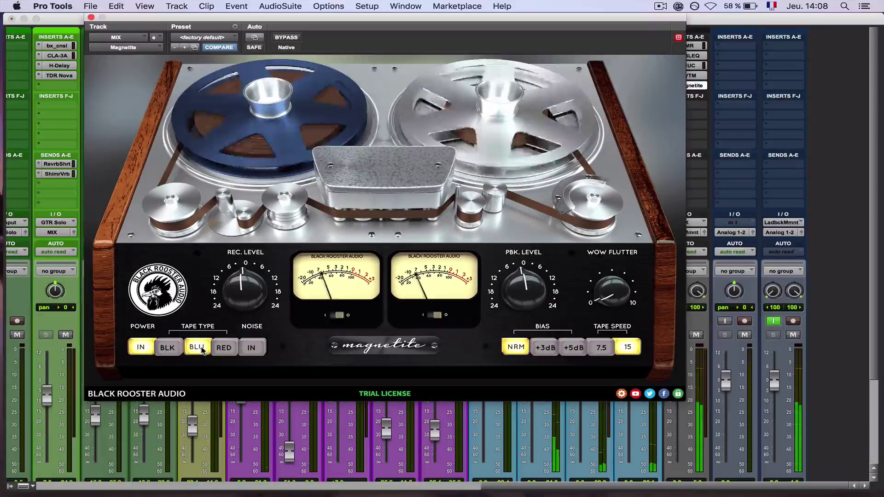
click(174, 349)
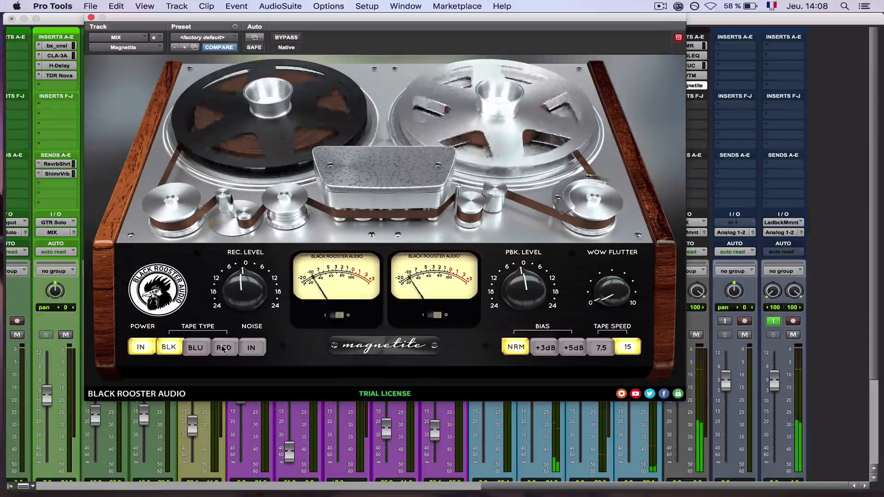
click(222, 349)
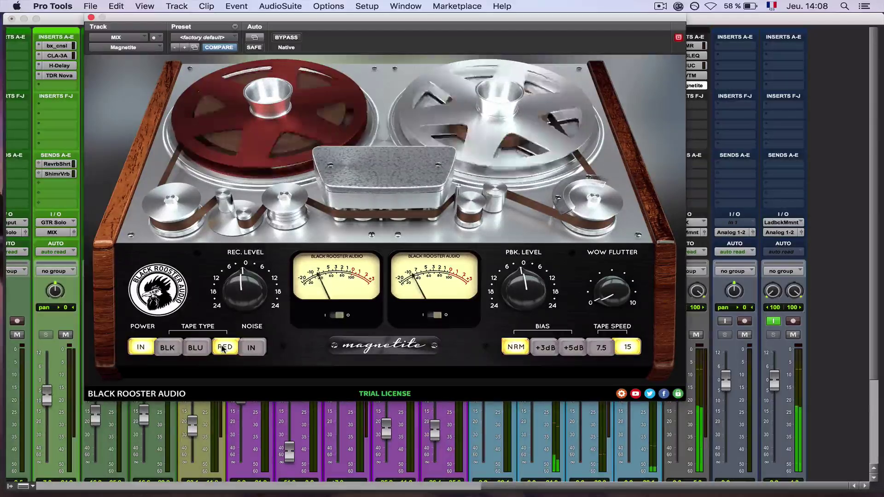
click(197, 348)
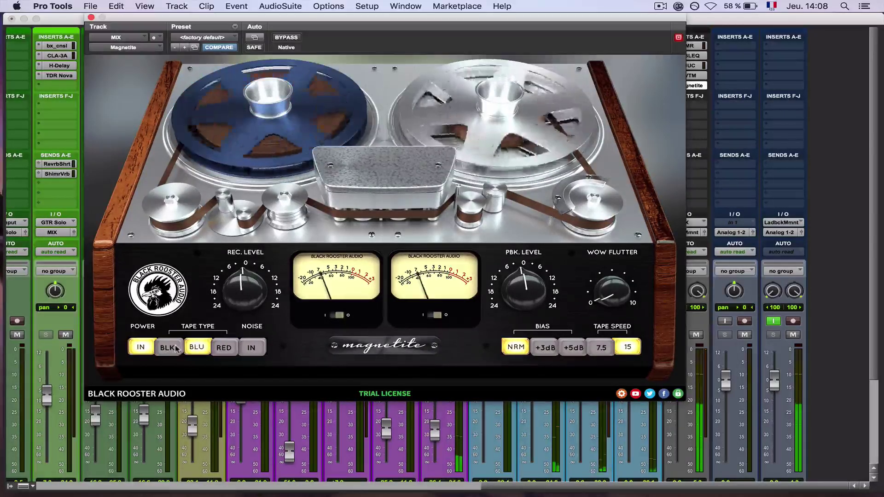
click(174, 349)
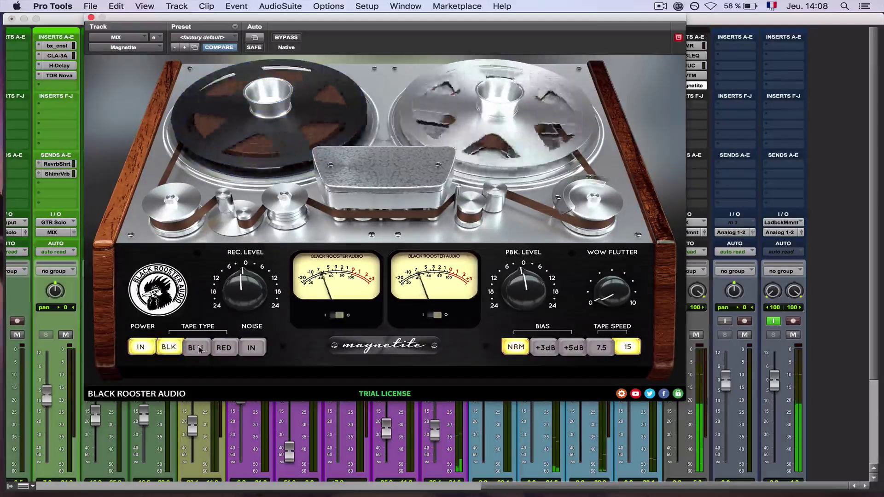
click(223, 349)
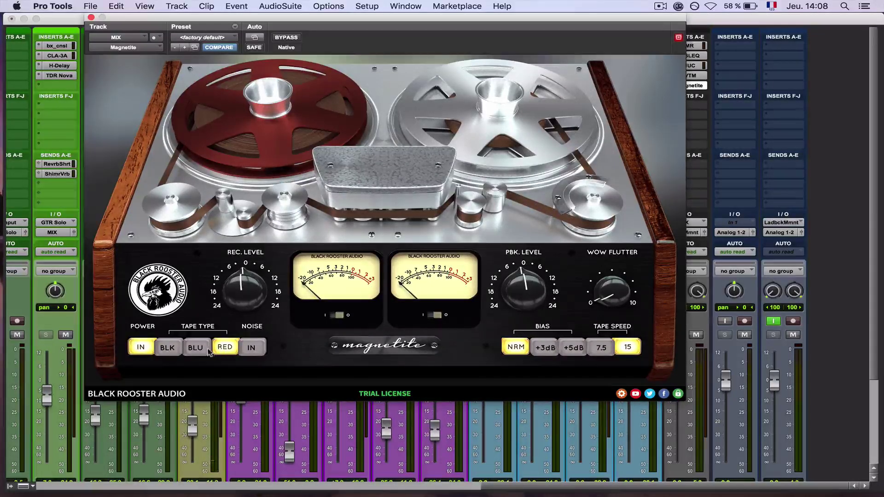
click(203, 352)
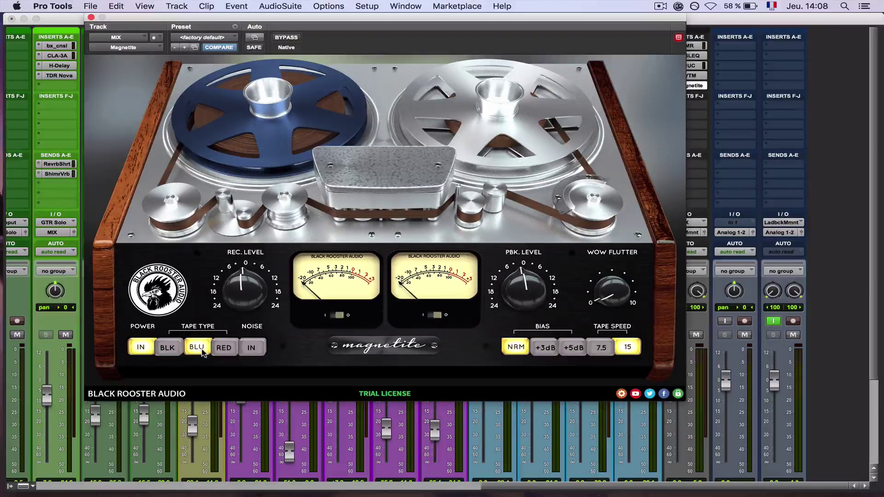
click(169, 354)
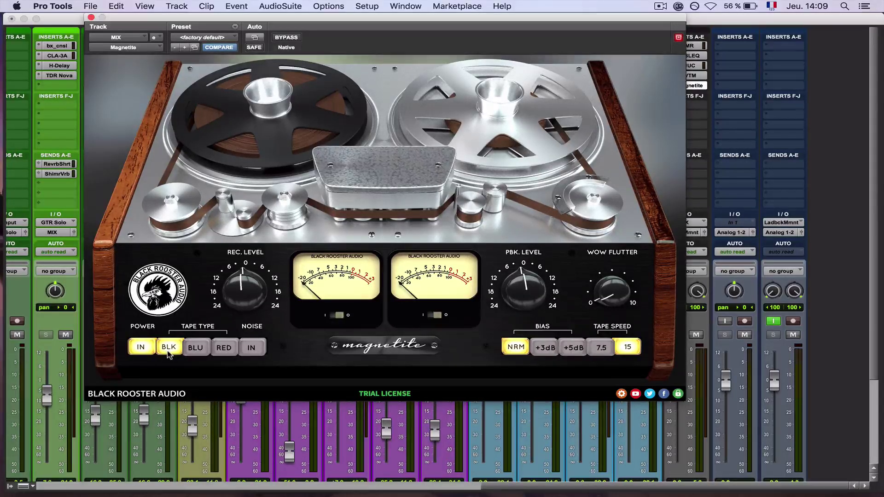
click(224, 348)
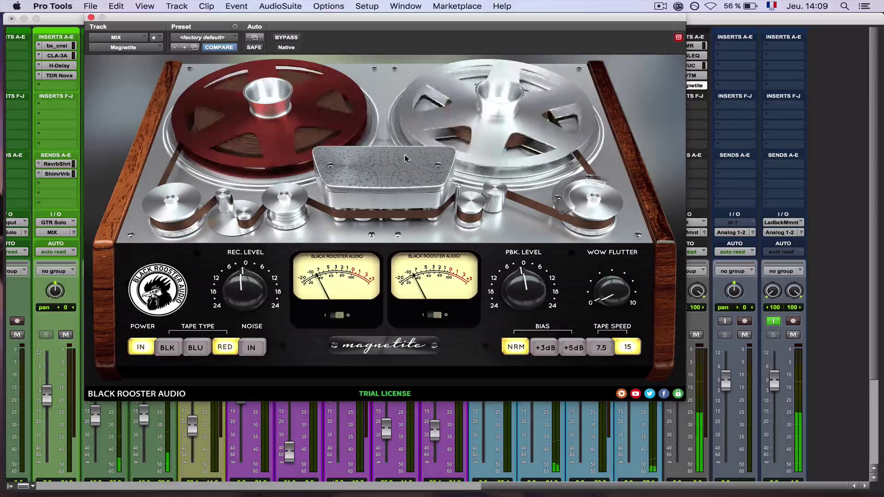
Compare the 7.5 and 15 tape speeds on the mix with the RED tape type, finishing on 7.5.
click(601, 349)
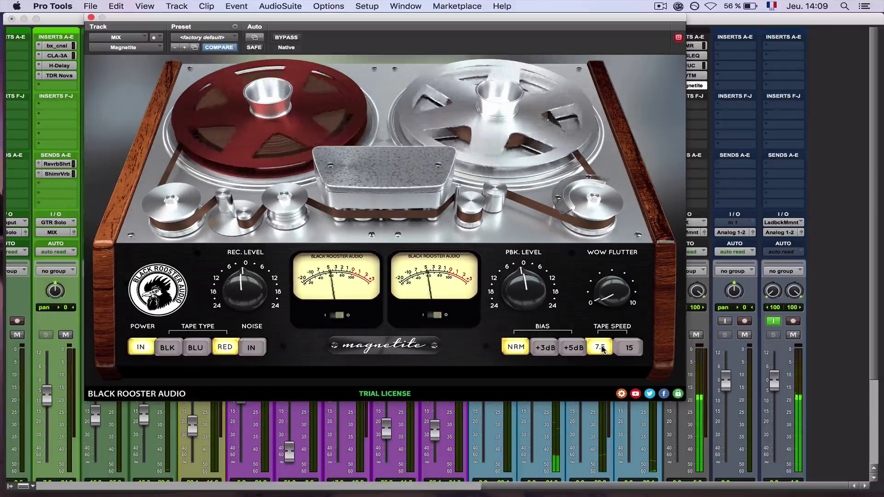
click(628, 349)
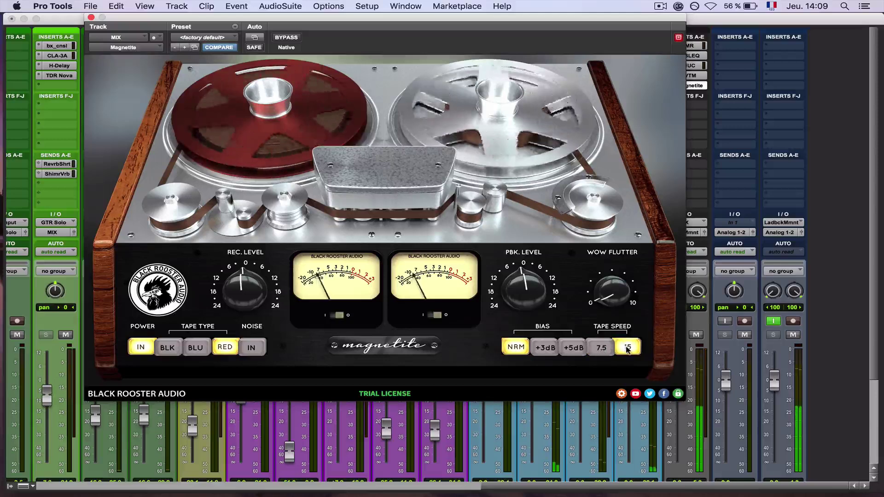
click(602, 348)
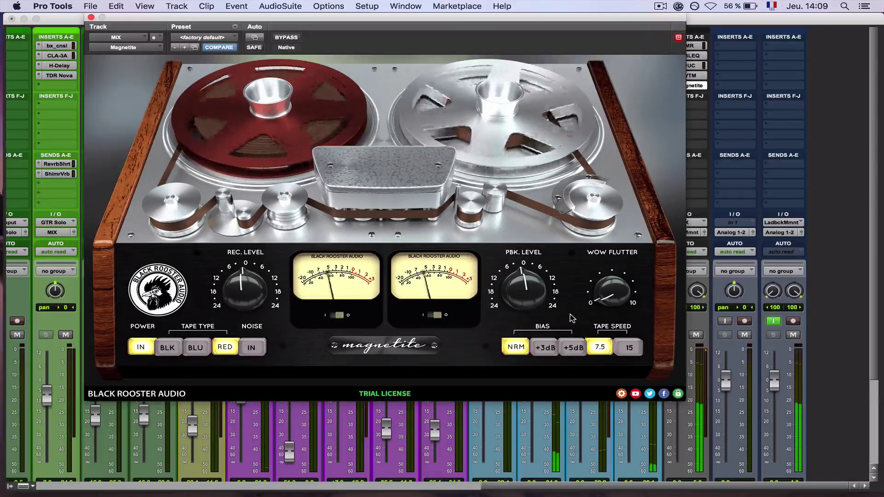
click(626, 349)
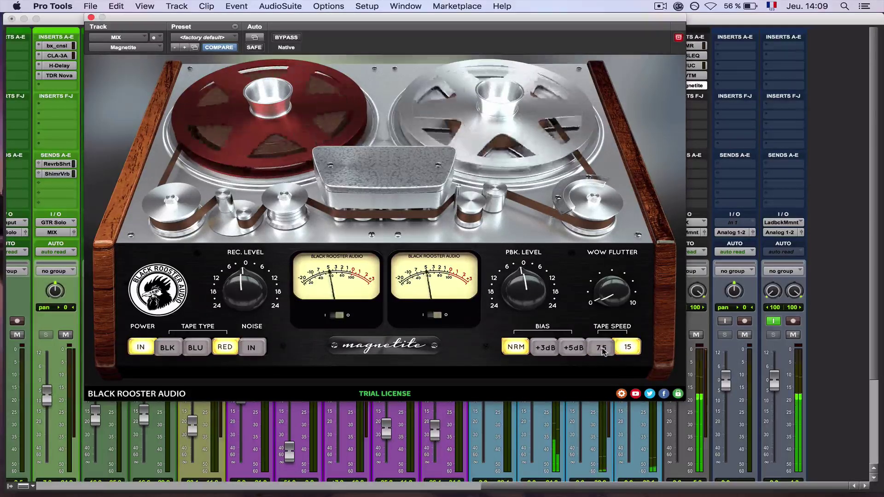
click(602, 348)
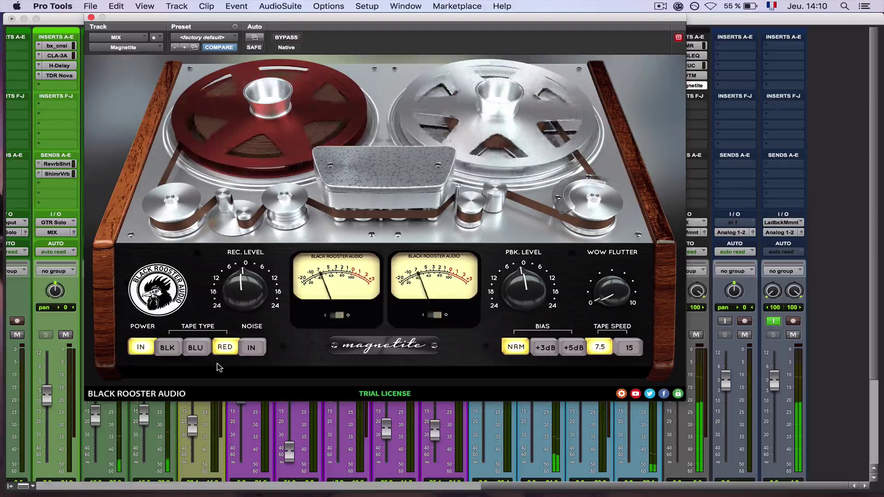
Audition the BLU and BLK tape types at speed 7.5, and compare BLK at speeds 15 and 7.5.
click(197, 349)
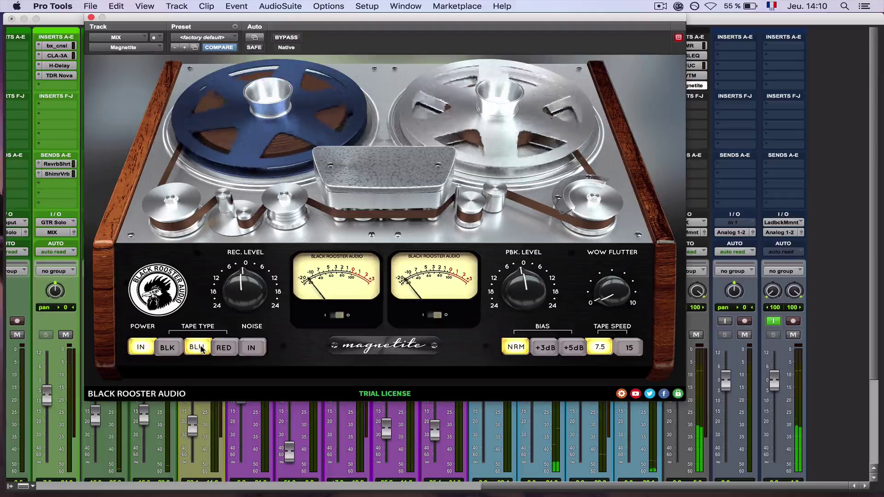
click(176, 348)
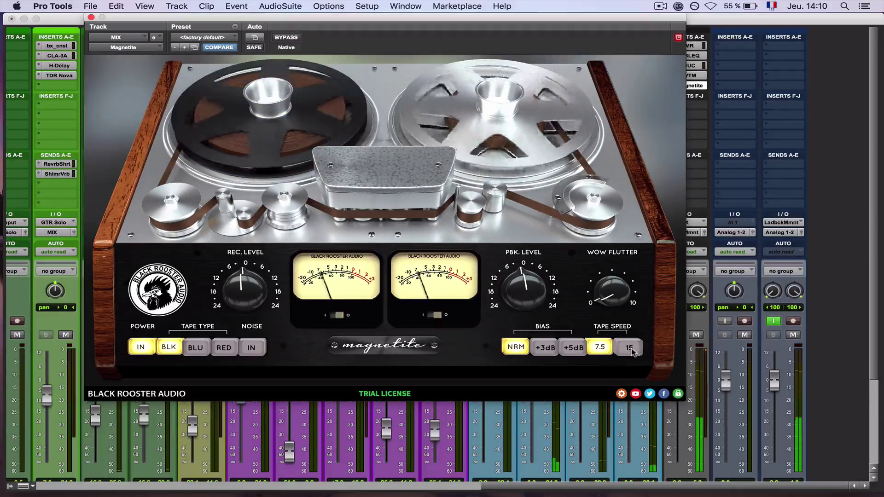
click(629, 348)
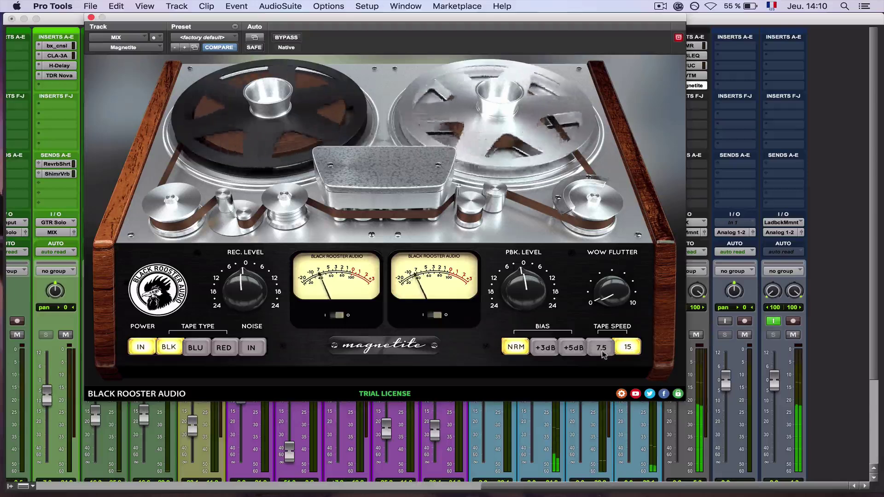
click(601, 348)
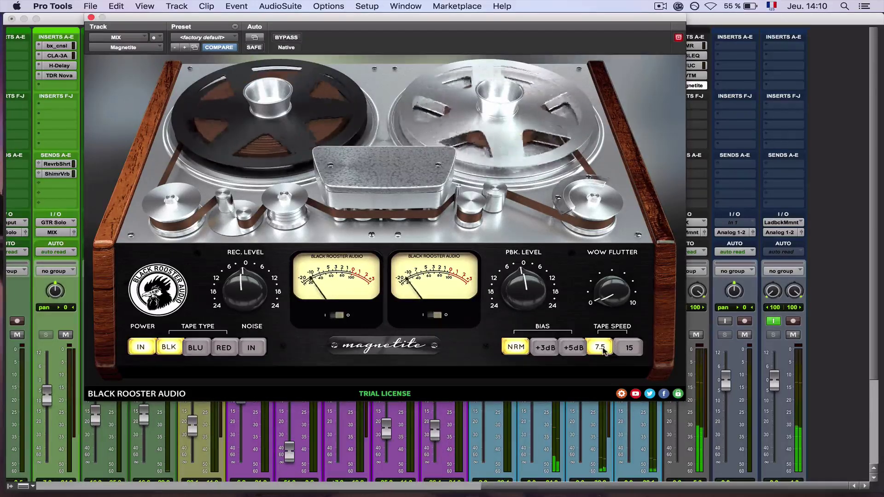
Select the BLU tape type at speed 7.5 and compare the mix with Magnetite bypassed and active.
click(196, 349)
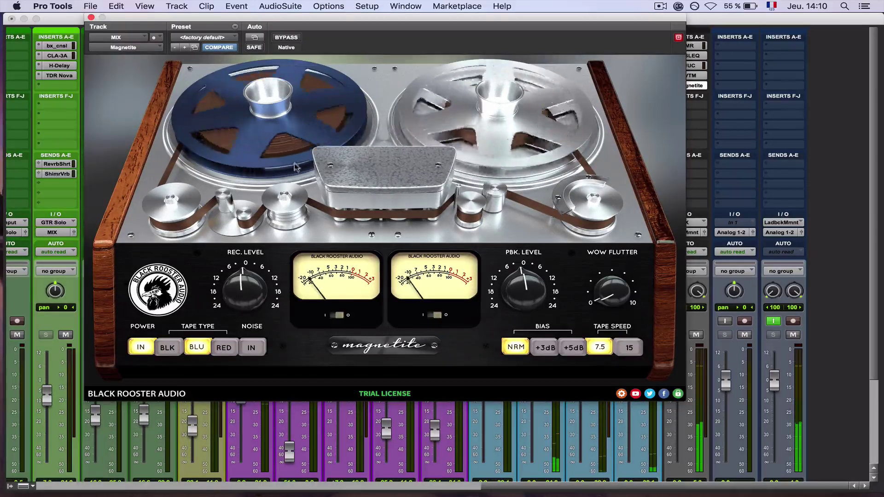
click(286, 37)
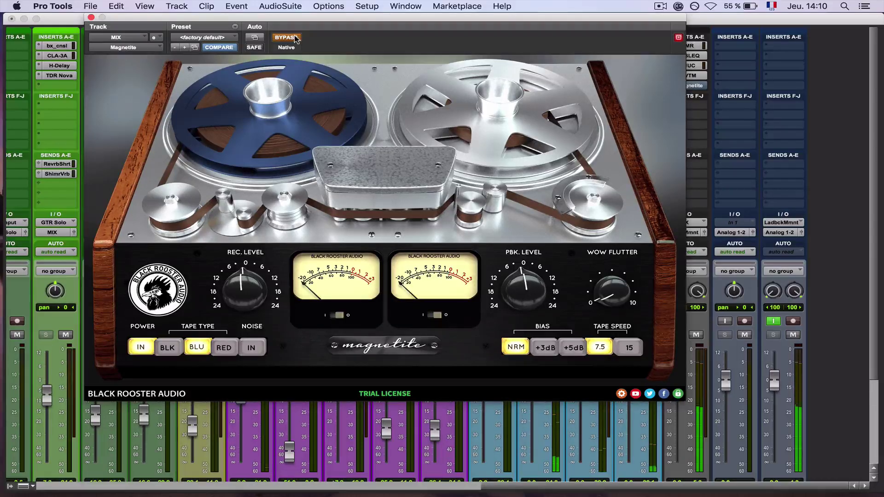
click(294, 38)
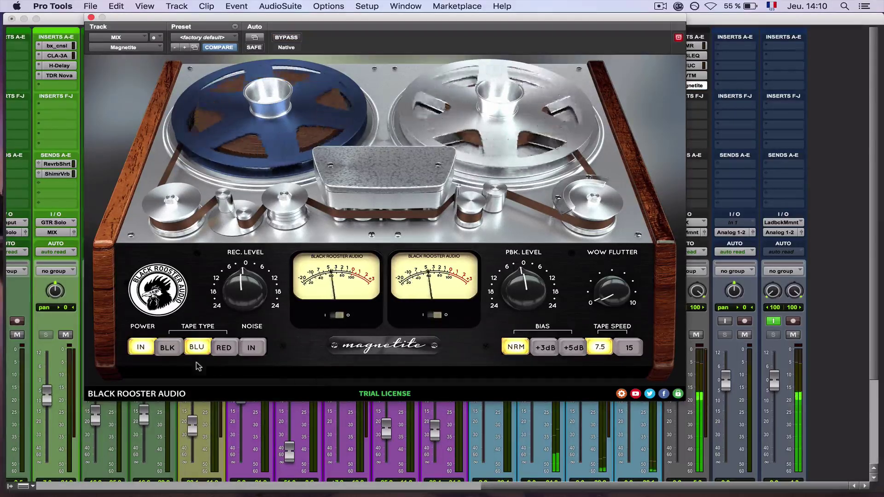
Audition the RED and BLK tape types at speed 7.5, and bypass Magnetite to hear the unprocessed mix.
click(225, 348)
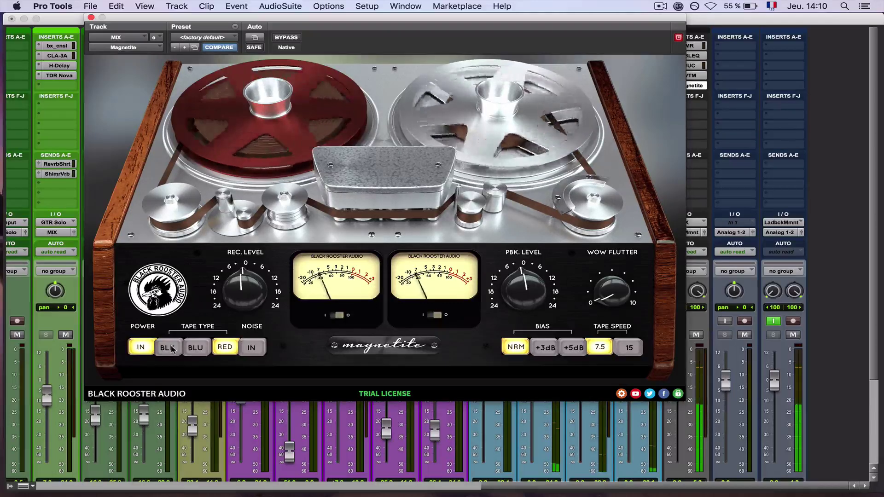
click(170, 348)
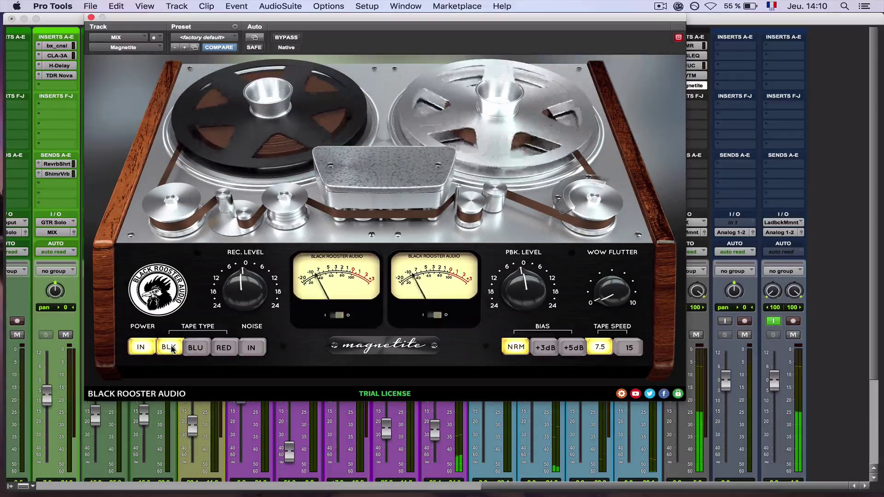
click(288, 38)
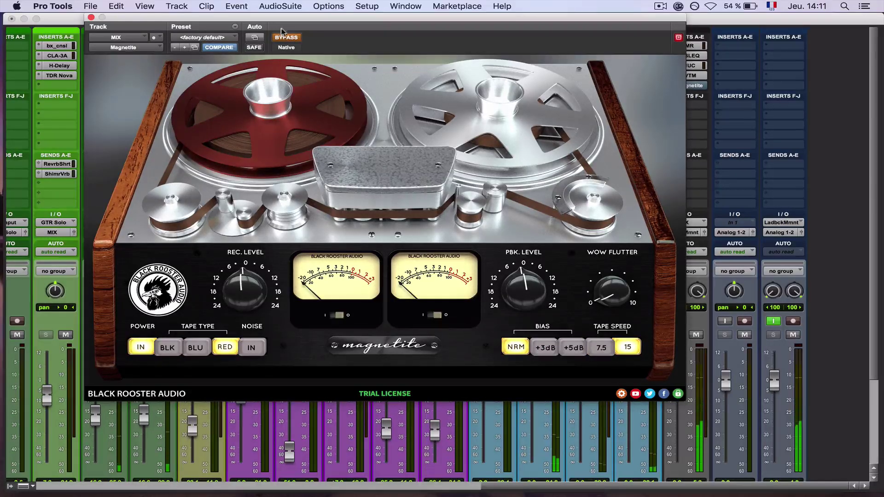
Reactivate Magnetite and audition the +3dB and +5dB bias settings on the mix with the RED tape type at speed 15.
click(285, 37)
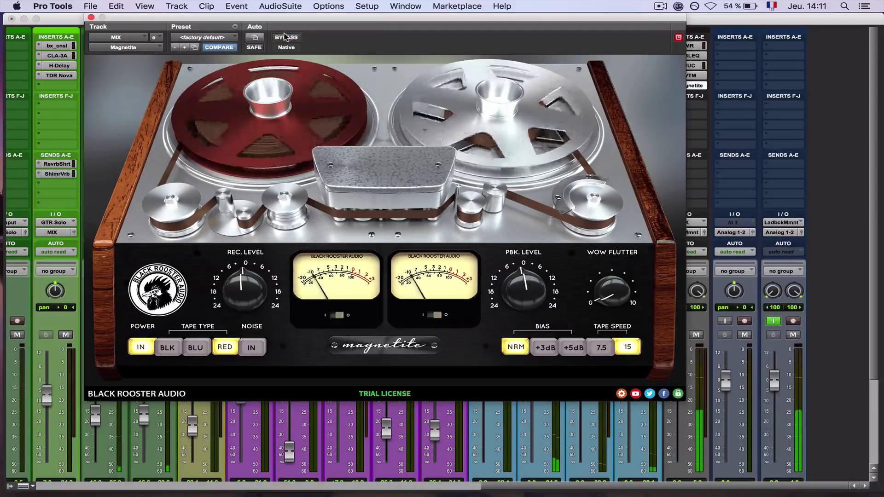
click(546, 350)
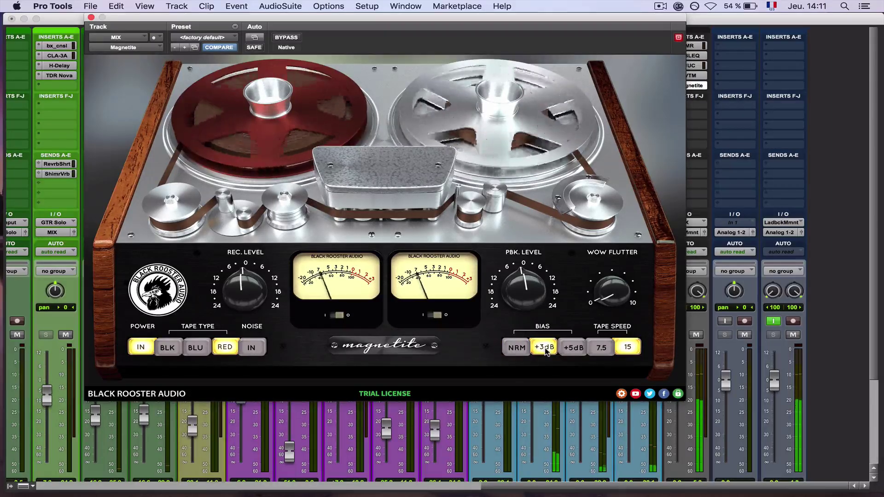
click(571, 350)
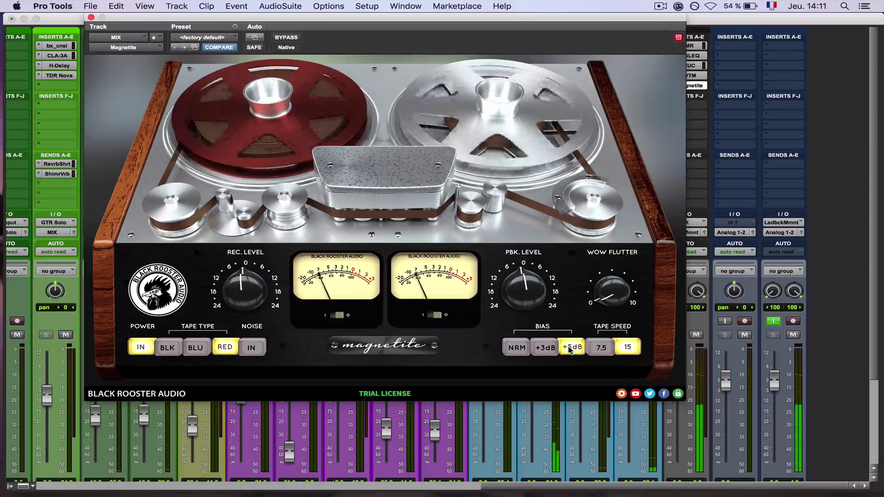
Switch the tape speed to 7.5 and audition the NRM, +3dB and +5dB bias settings with the RED tape type.
click(602, 349)
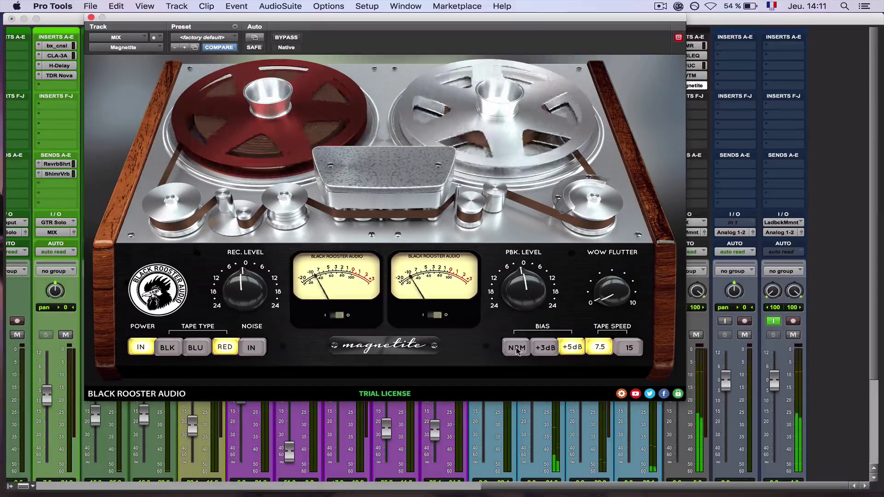
click(517, 351)
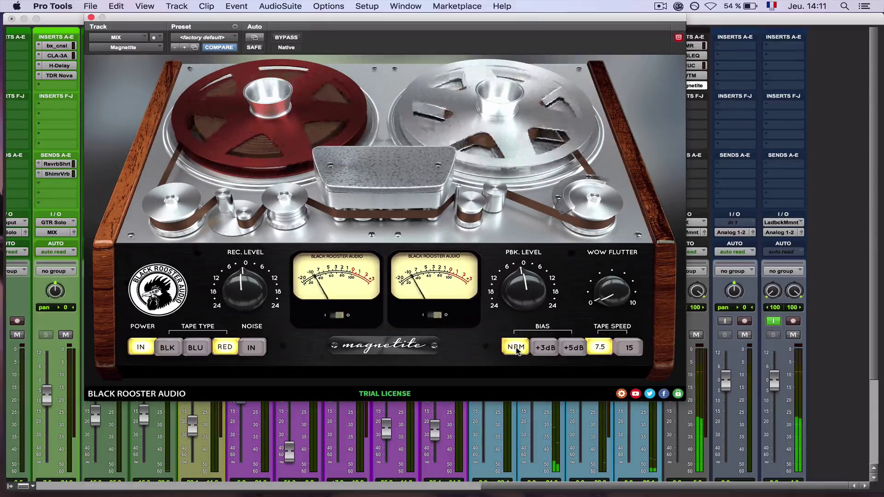
click(547, 351)
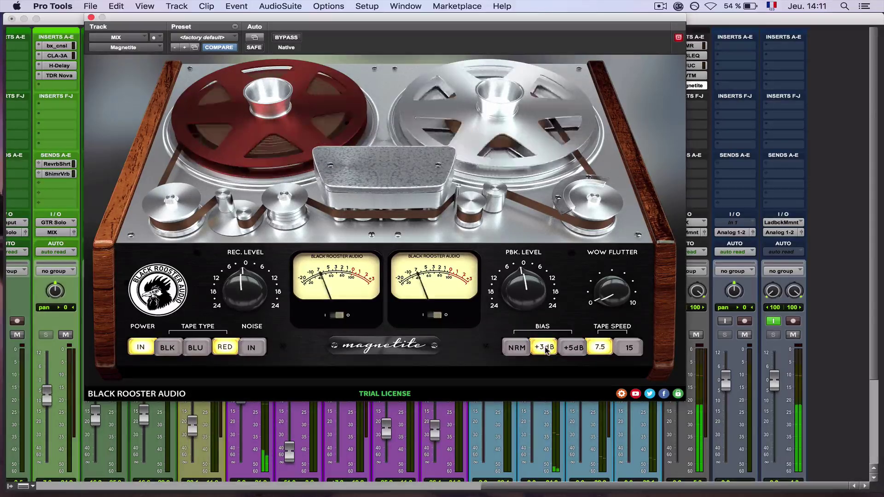
click(571, 349)
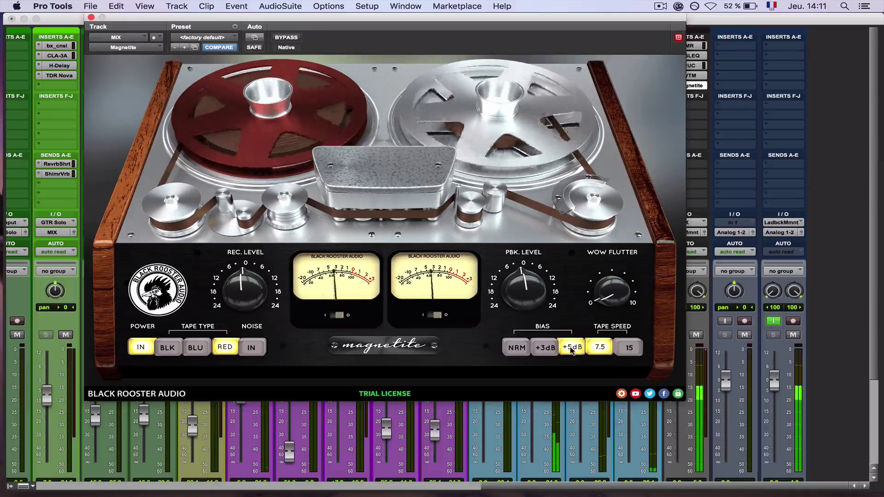
Select the BLK tape type at speed 7.5 and audition it with +5dB, +3dB and NRM bias.
click(168, 350)
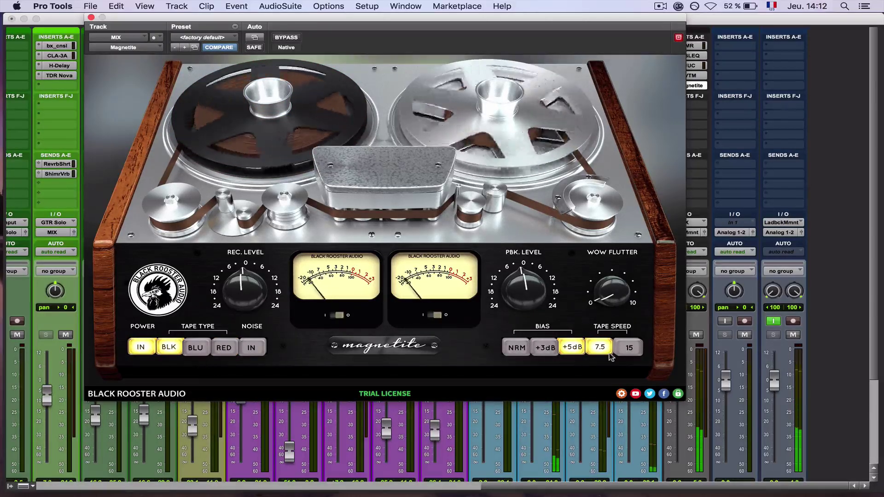
click(545, 348)
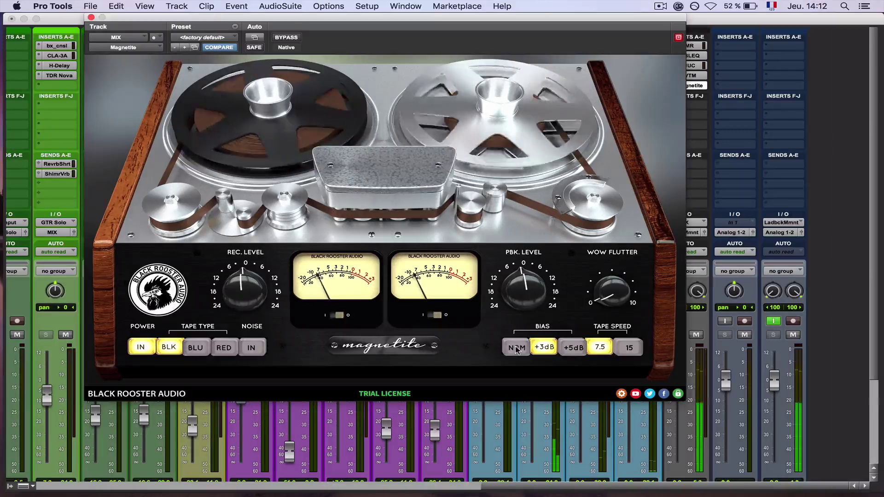
click(517, 349)
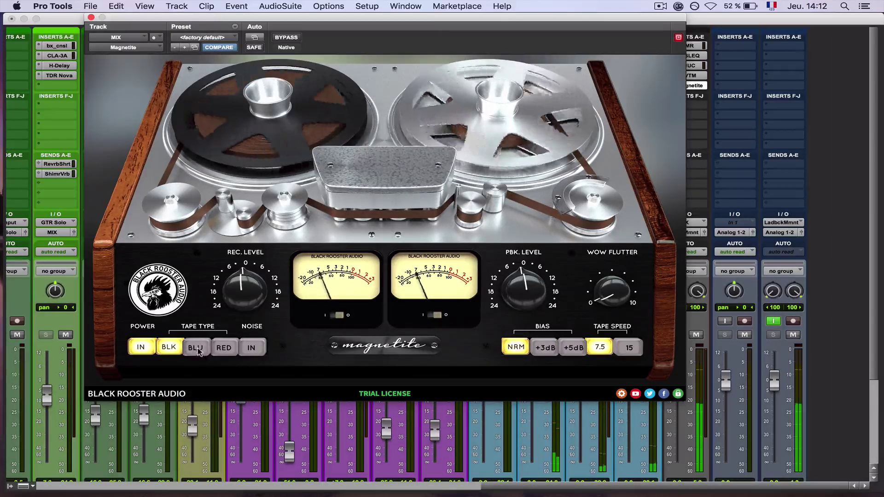
Select the BLU tape type, audition +3dB and +5dB bias, and switch the tape speed to 15.
click(196, 349)
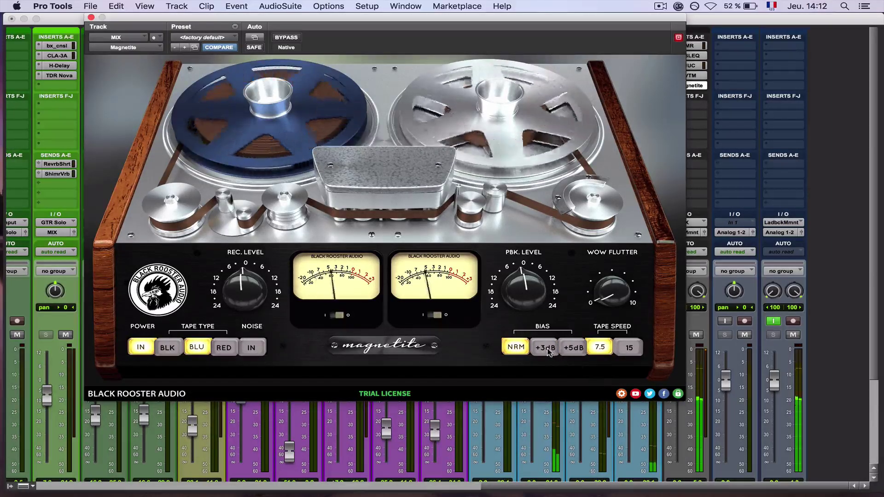
click(547, 350)
click(573, 349)
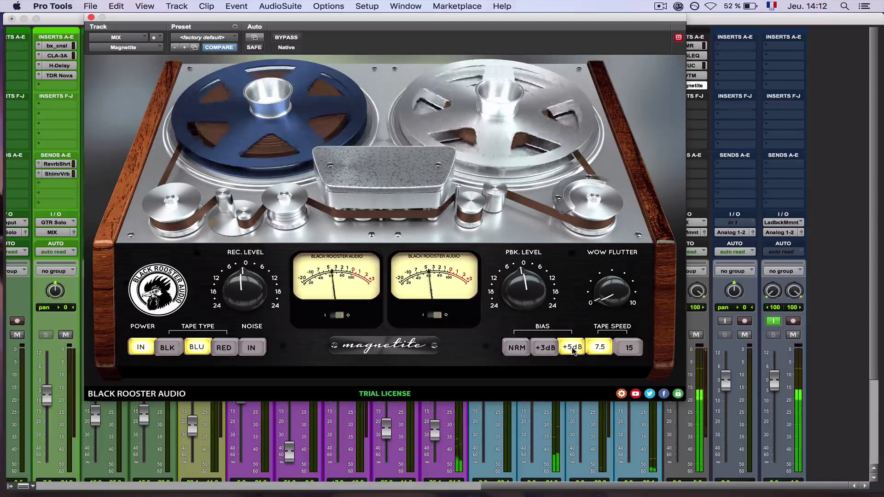
click(622, 348)
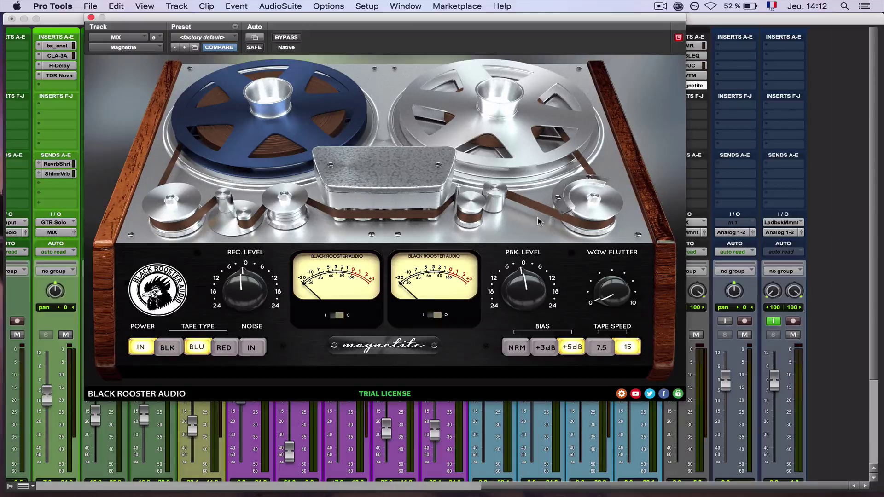
Compare the mix with Magnetite bypassed and active, using the lowered record level, RED tape type, NRM bias and speed 15.
click(286, 38)
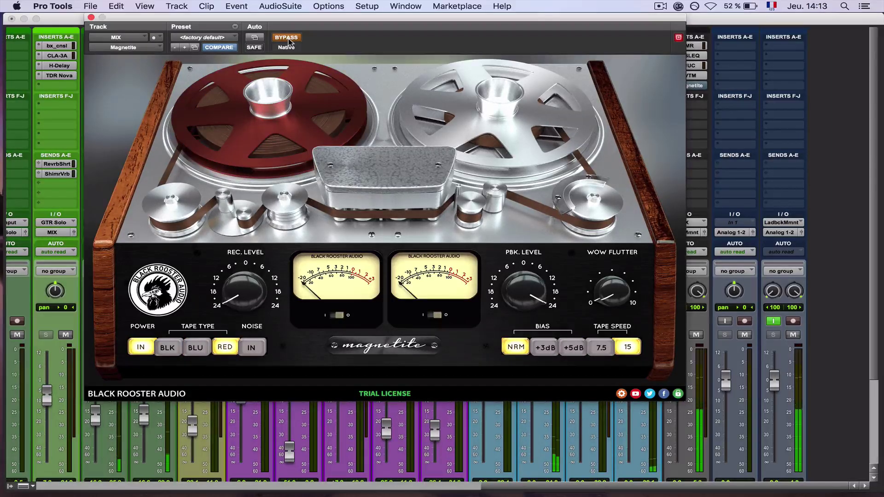
click(286, 38)
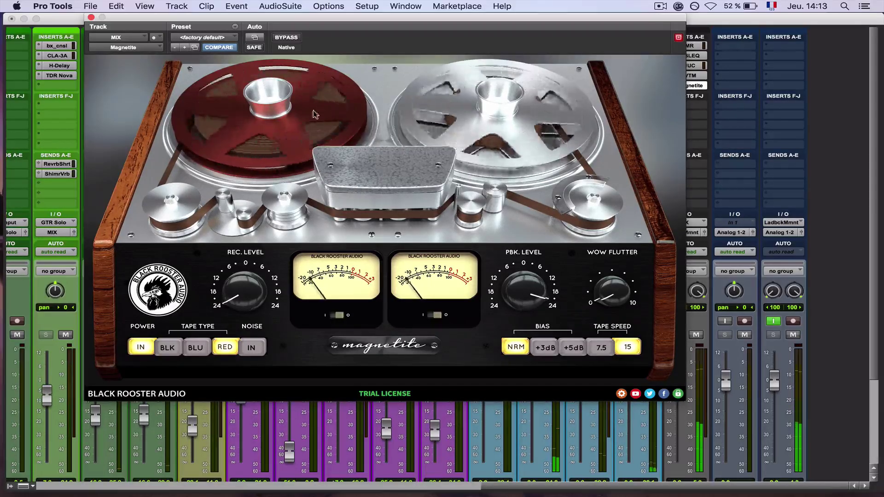
click(286, 38)
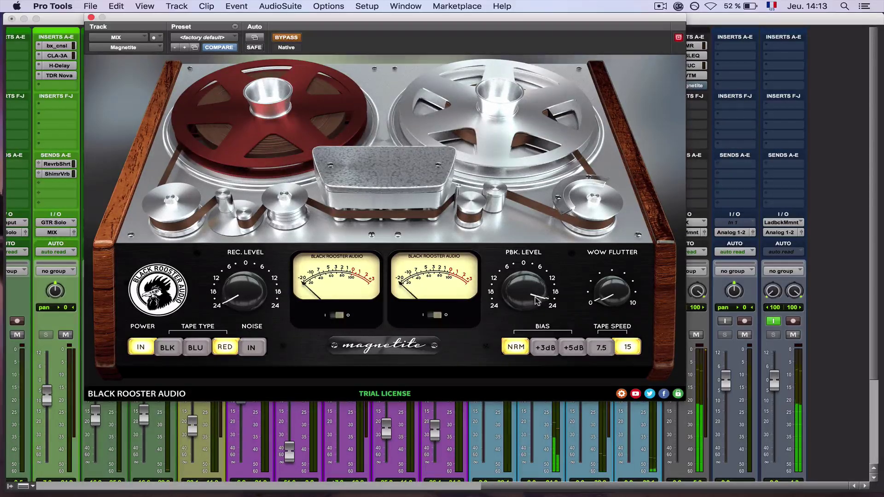
click(292, 39)
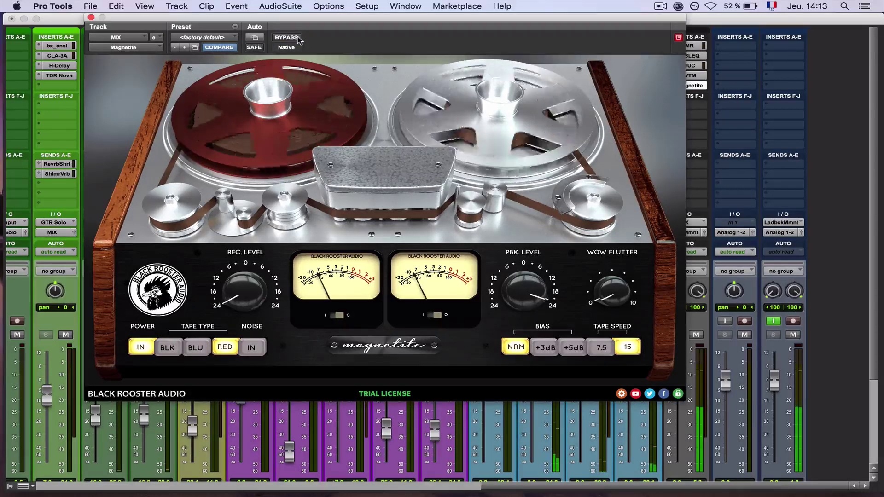
Set the tape speed to 7.5 with the RED tape type and compare the mix with Magnetite bypassed and active.
click(600, 348)
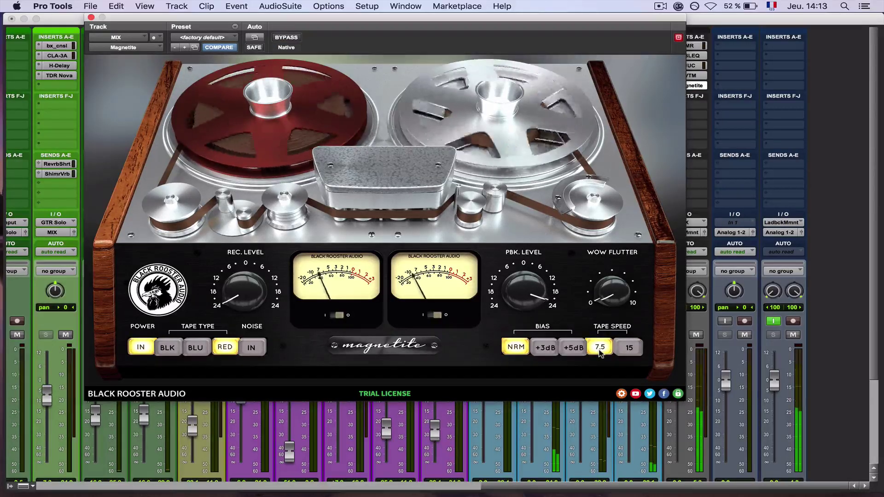
click(385, 177)
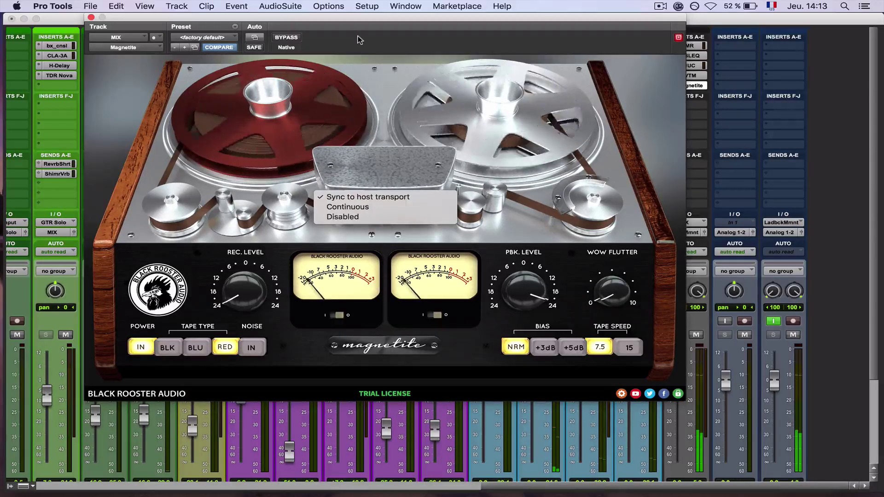
click(360, 40)
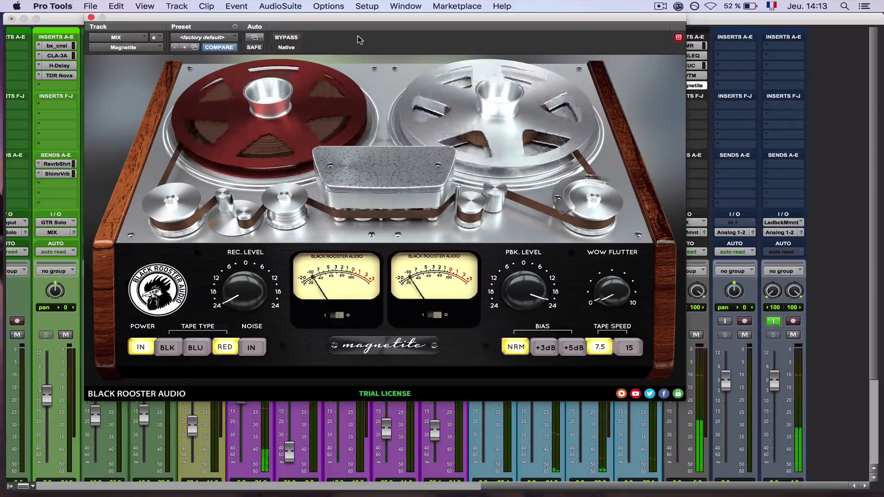
click(291, 40)
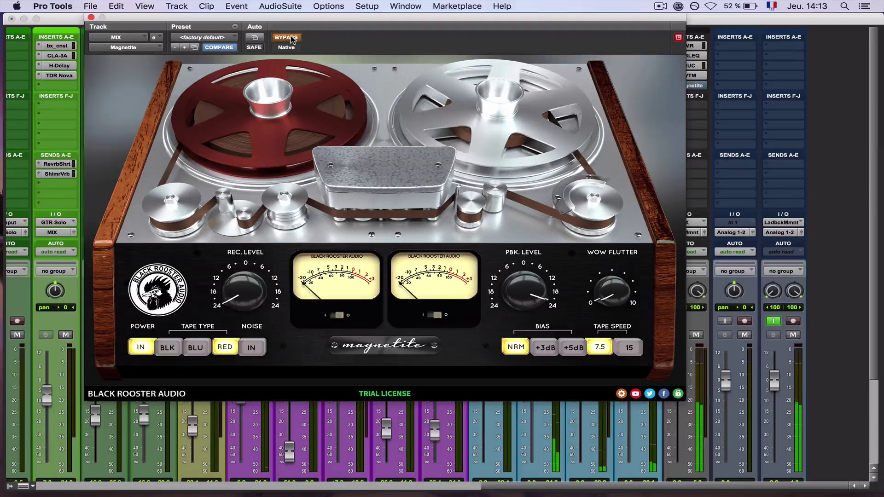
click(292, 40)
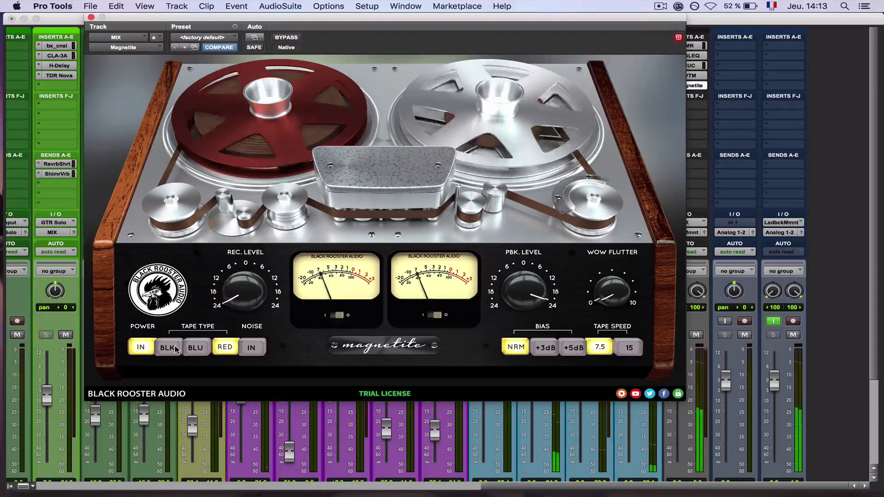
Select the BLU tape type with +5dB bias at speed 7.5 and compare the mix with Magnetite bypassed and active.
click(197, 349)
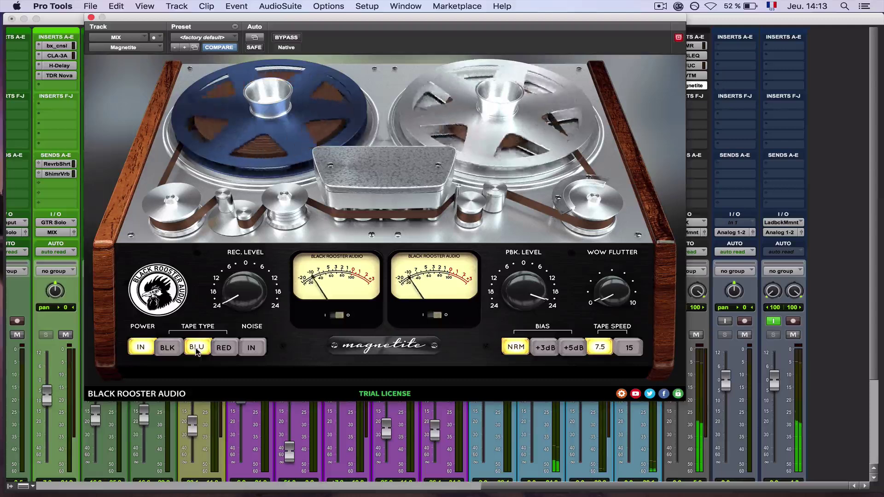
click(573, 347)
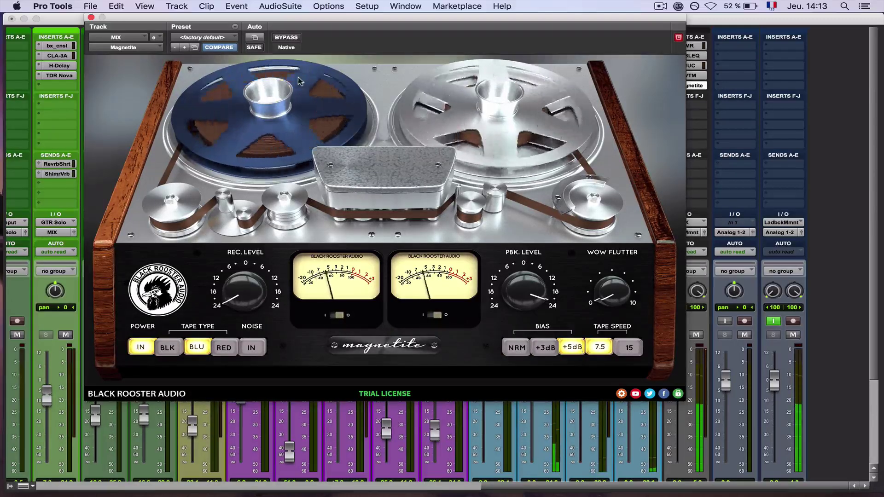
click(287, 37)
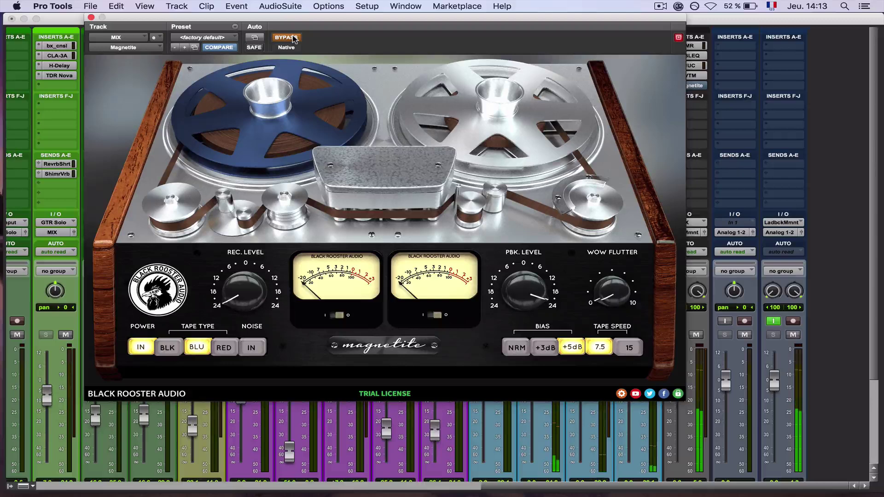
click(294, 39)
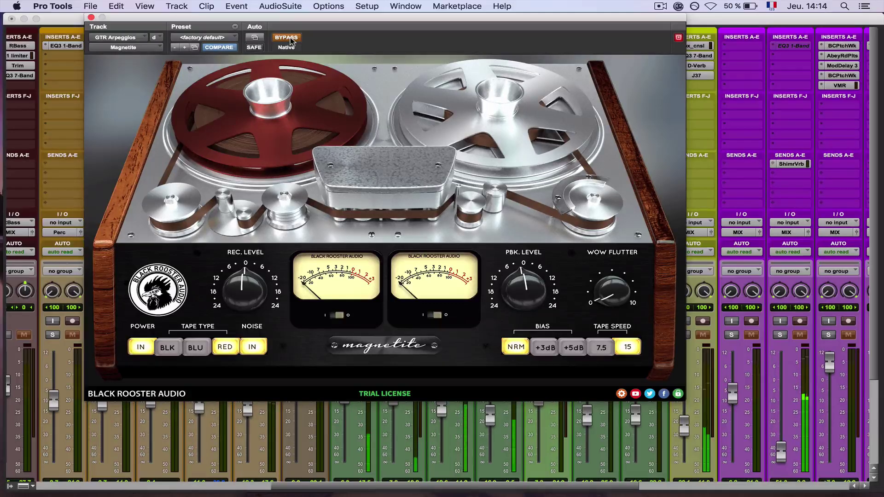
Compare the GTR Arpeggios track with Magnetite active and bypassed, using the RED tape type with noise on, finishing with it active.
click(290, 37)
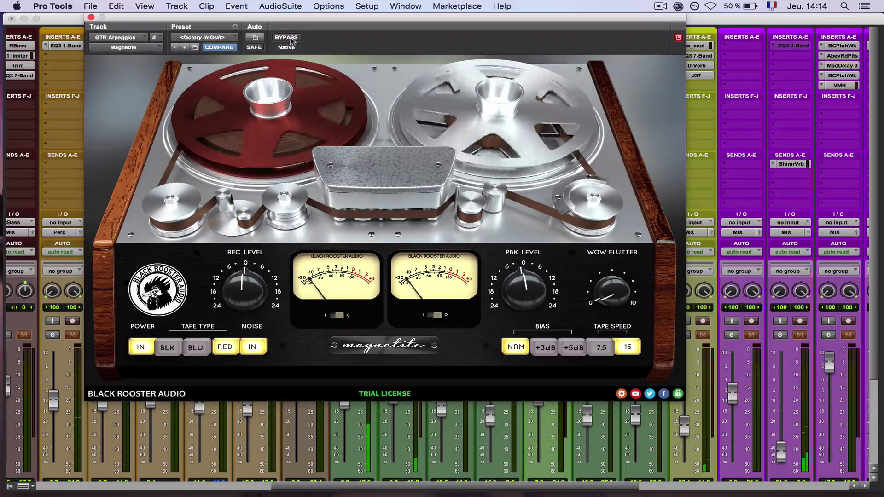
click(290, 38)
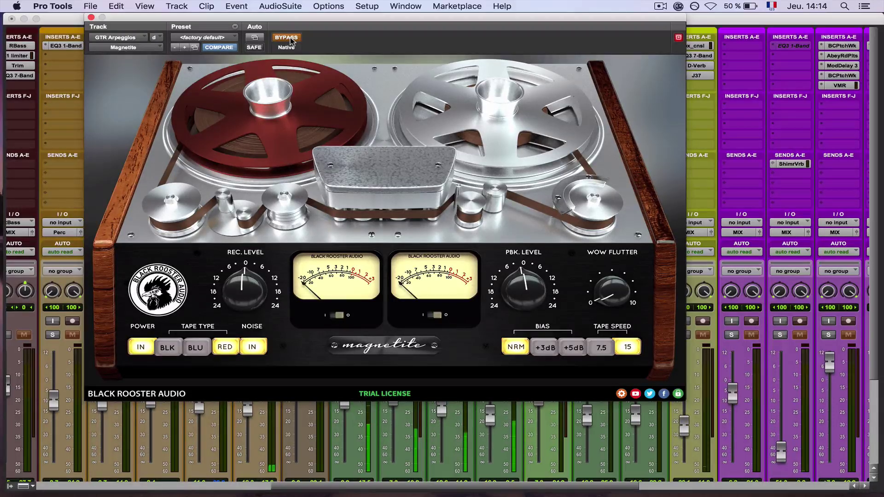
click(290, 37)
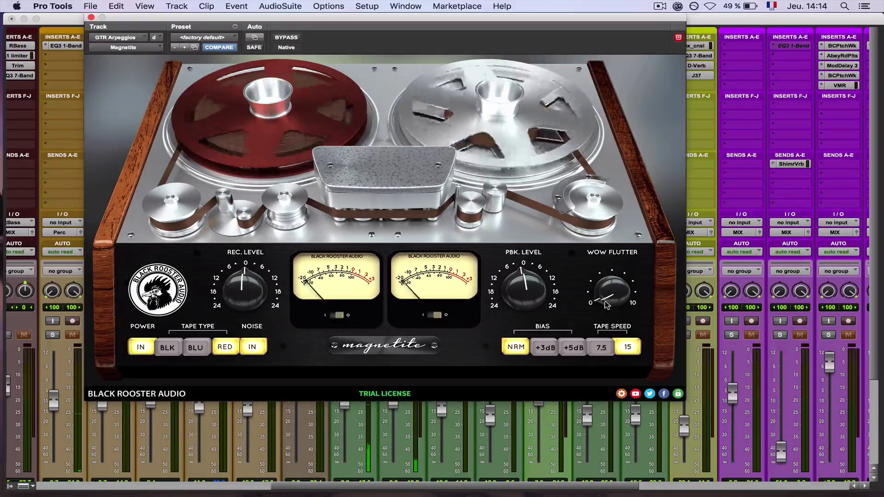
Audition the BLU and BLK tape types on GTR Arpeggios, keep BLU, and raise the record level to about 20.
click(196, 347)
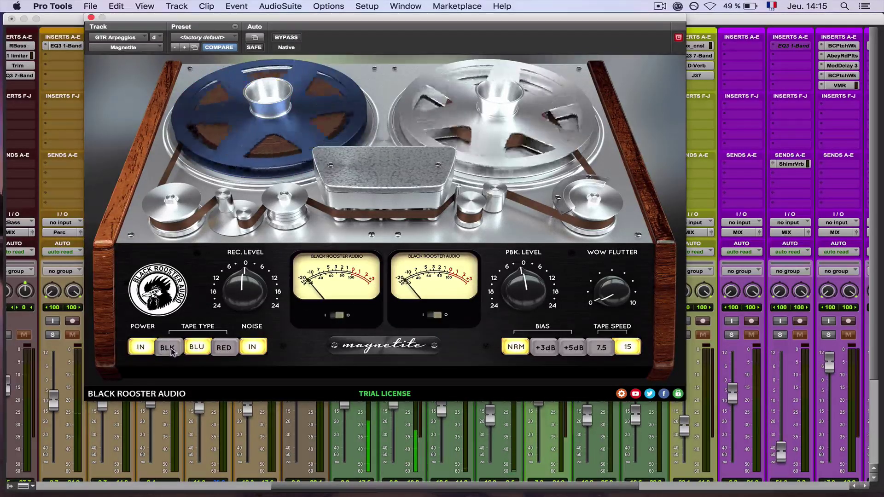
click(164, 349)
click(197, 348)
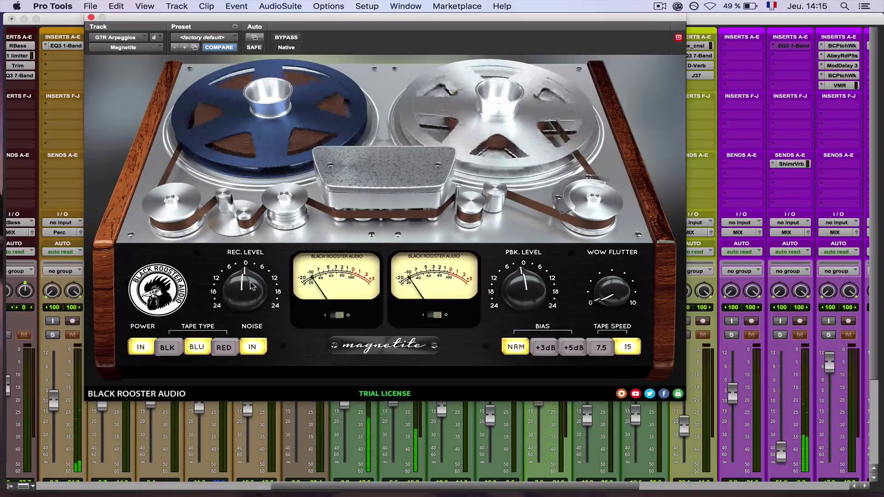
drag(249, 293, 235, 225)
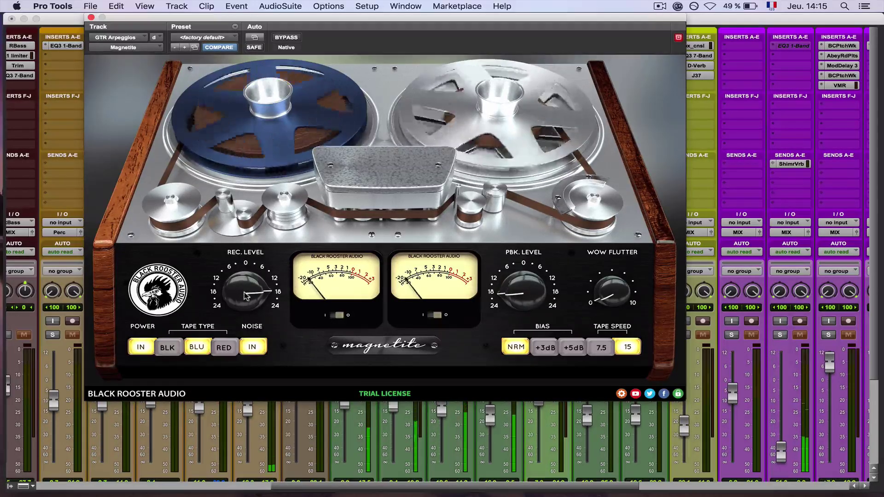
mouse_move(241, 286)
mouse_down()
mouse_move(245, 260)
mouse_move(242, 281)
mouse_up()
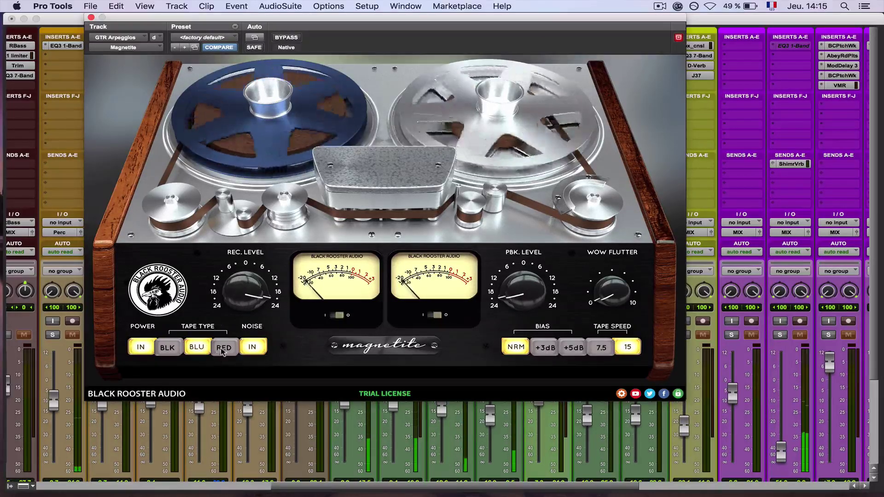
Set the tape speed to 7.5 with +5dB bias on GTR Arpeggios and raise Wow Flutter to about 2.
click(600, 349)
click(576, 349)
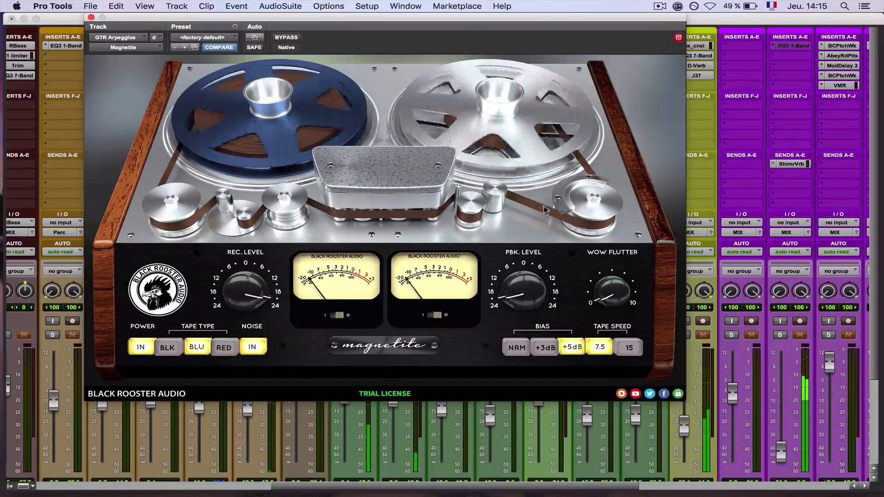
drag(615, 288, 620, 259)
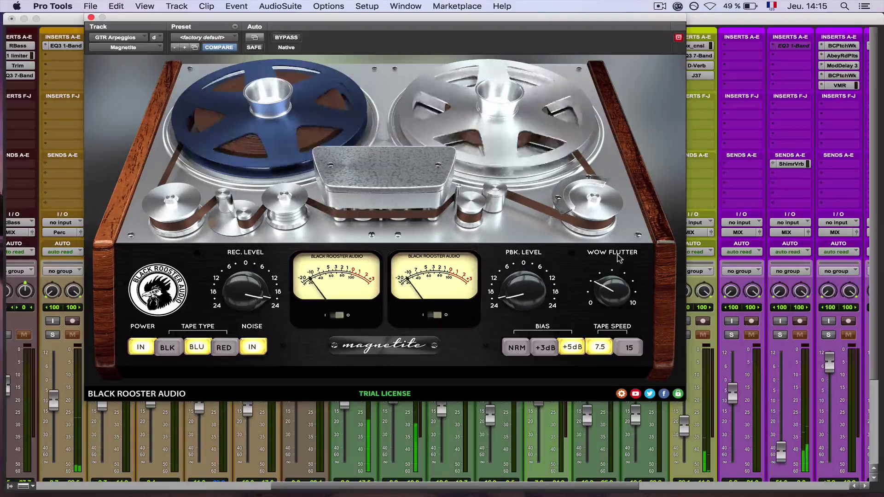
Audition stronger Wow Flutter amounts on GTR Arpeggios, sweeping past about 6 and settling at about 4.
drag(621, 292, 622, 278)
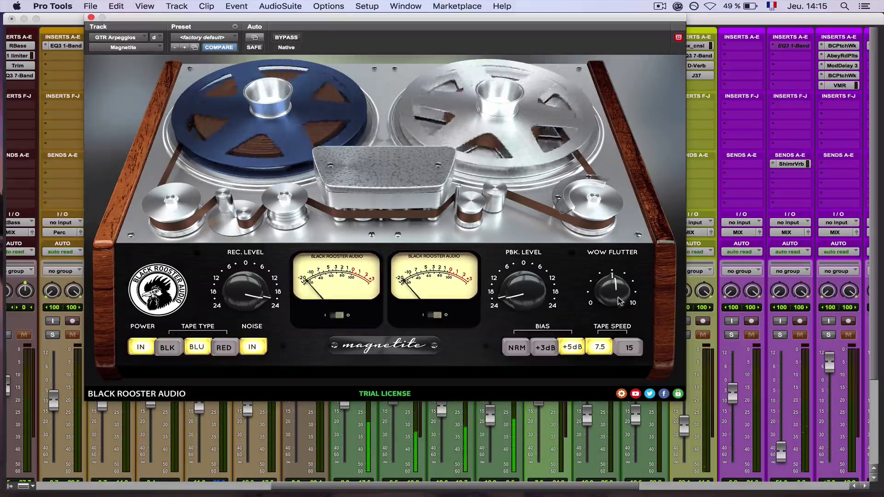
drag(620, 296, 643, 252)
drag(619, 292, 615, 300)
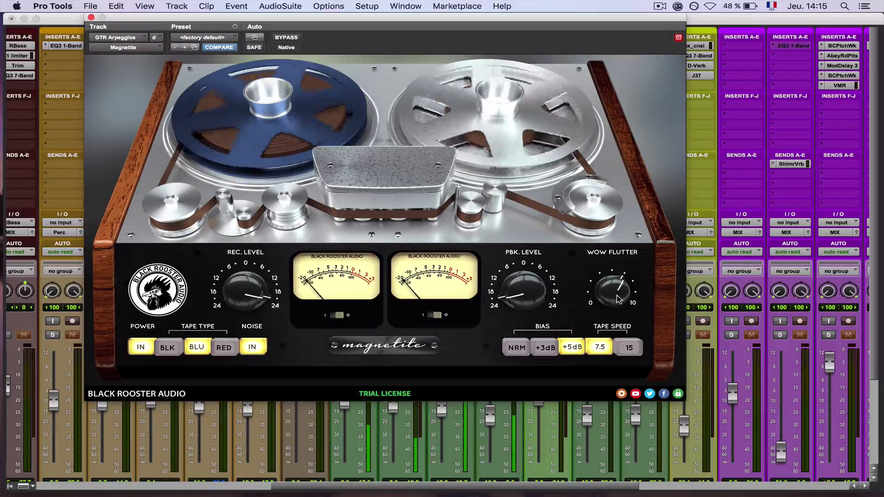
drag(620, 299, 616, 316)
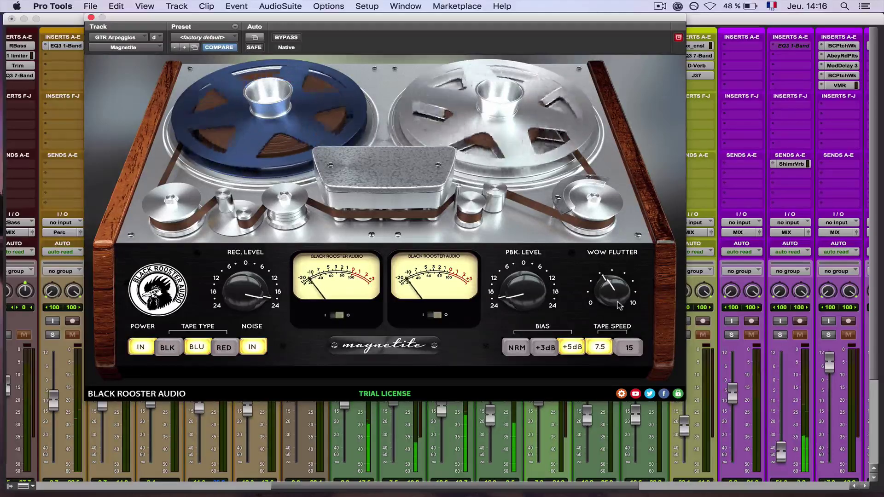
Switch GTR Arpeggios to the BLK tape type and compare the track with Magnetite bypassed and active.
click(169, 348)
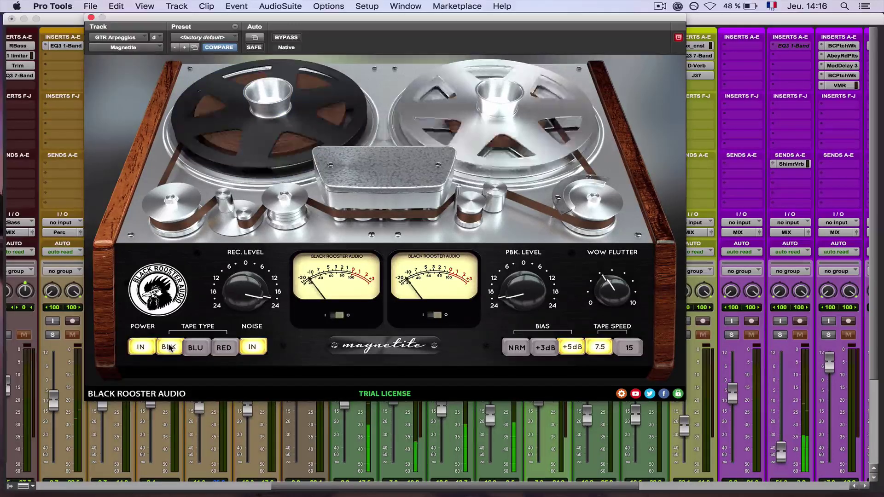
click(291, 38)
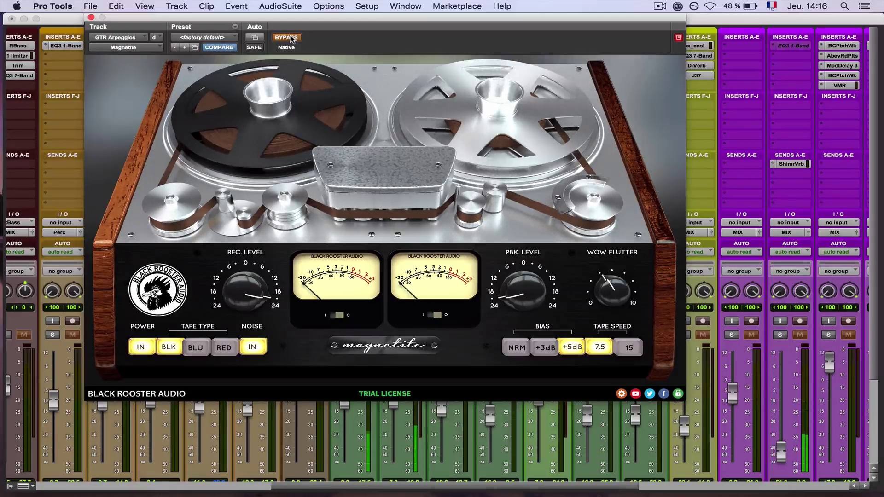
click(291, 38)
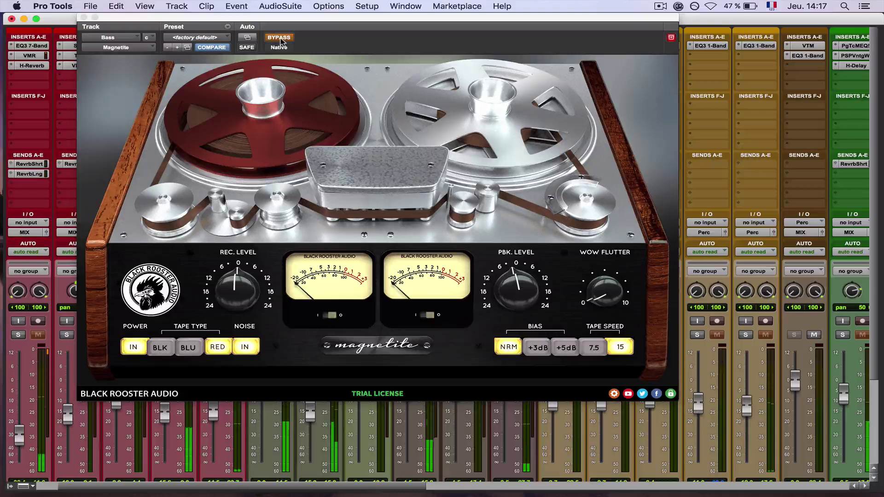
Compare the Bass track with Magnetite active and bypassed using RED tape, NRM bias and speed 15, finishing with it active.
click(280, 37)
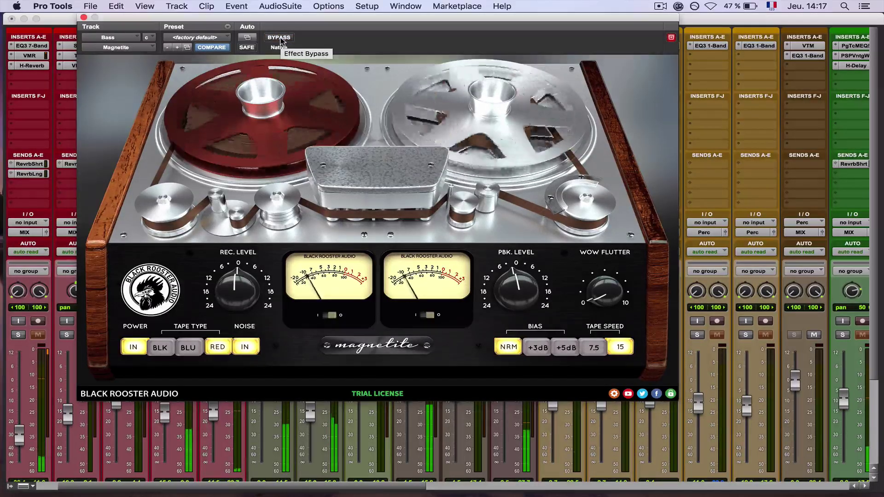
click(280, 38)
click(280, 38)
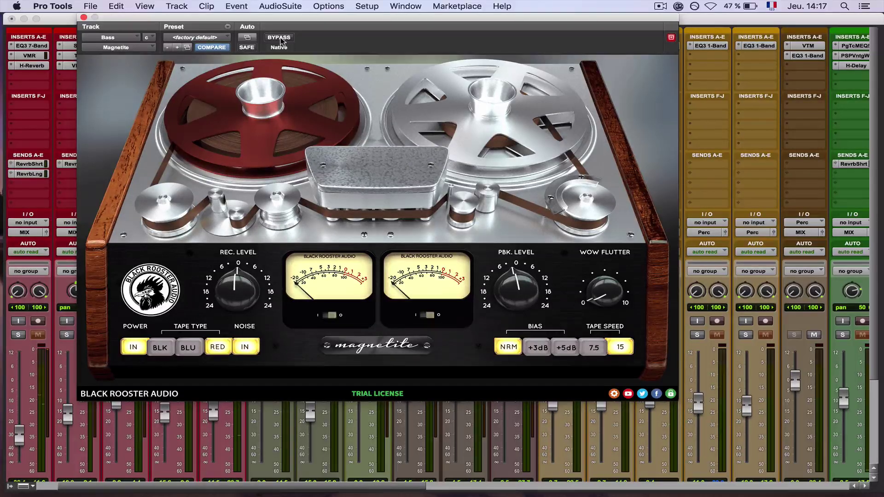
click(279, 37)
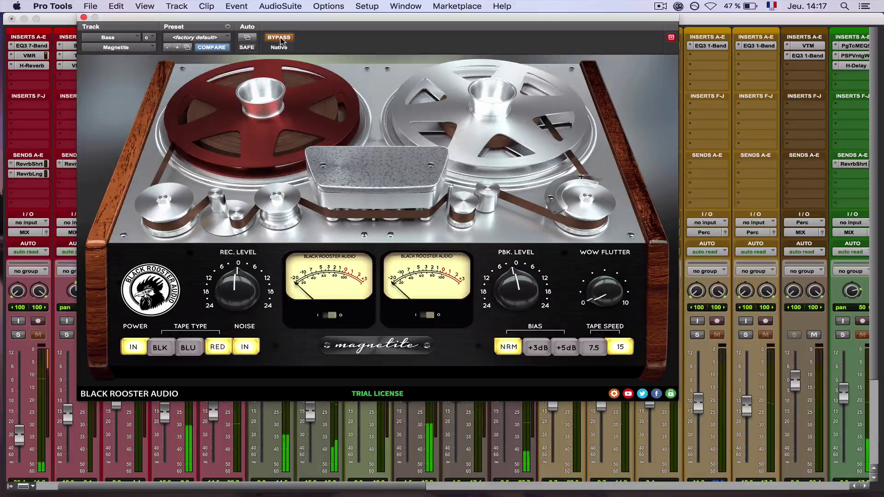
click(279, 38)
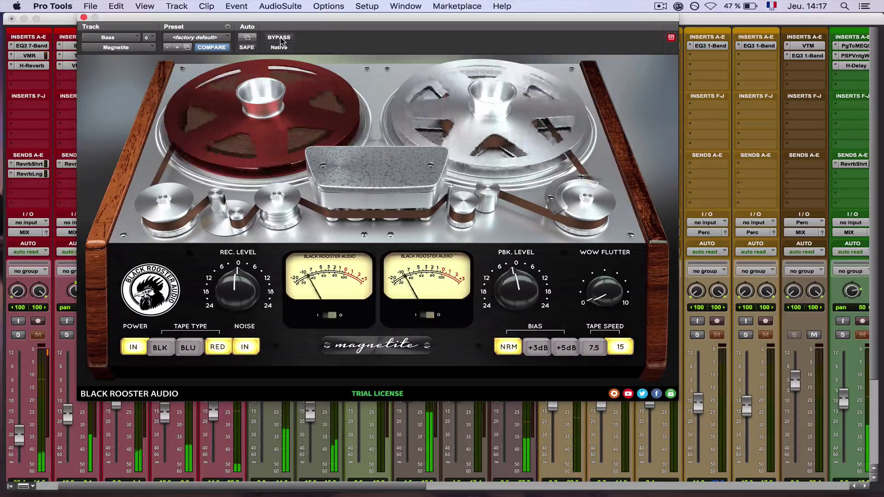
click(280, 38)
click(280, 38)
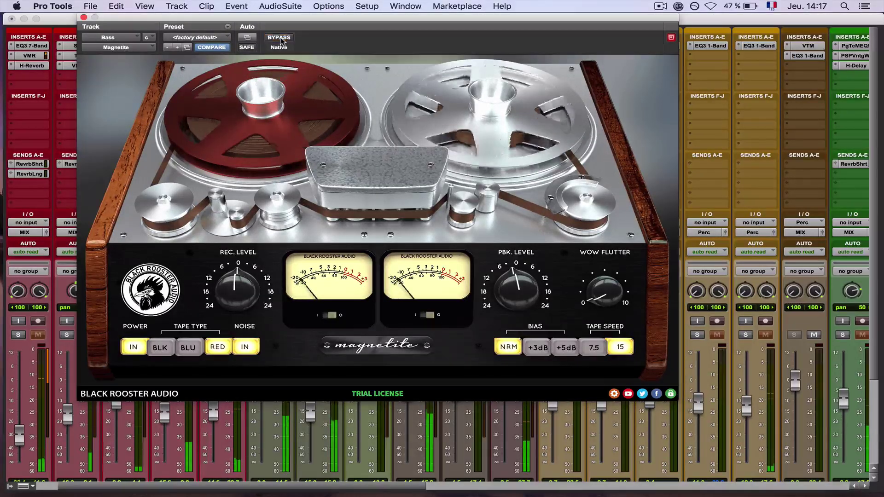
Add slight Wow Flutter on Bass and set BLU tape at speed 7.5, trying +5dB bias before selecting NRM.
drag(592, 300, 592, 291)
click(565, 348)
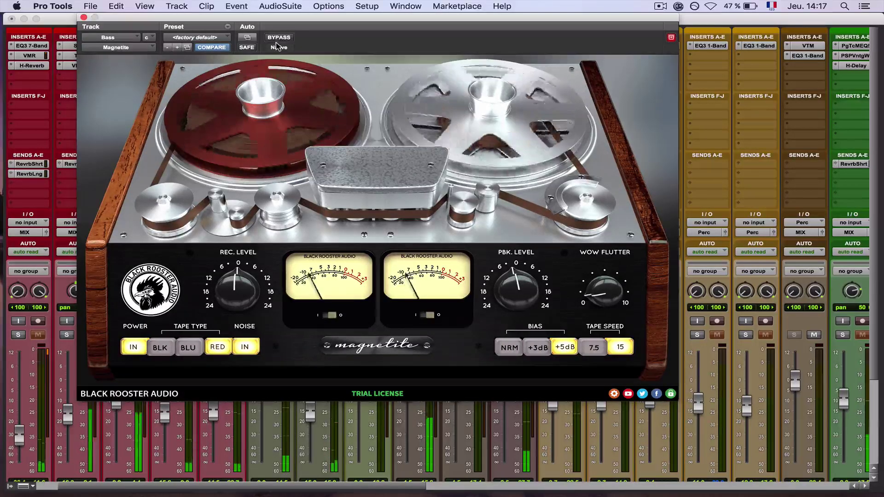
click(188, 348)
click(594, 348)
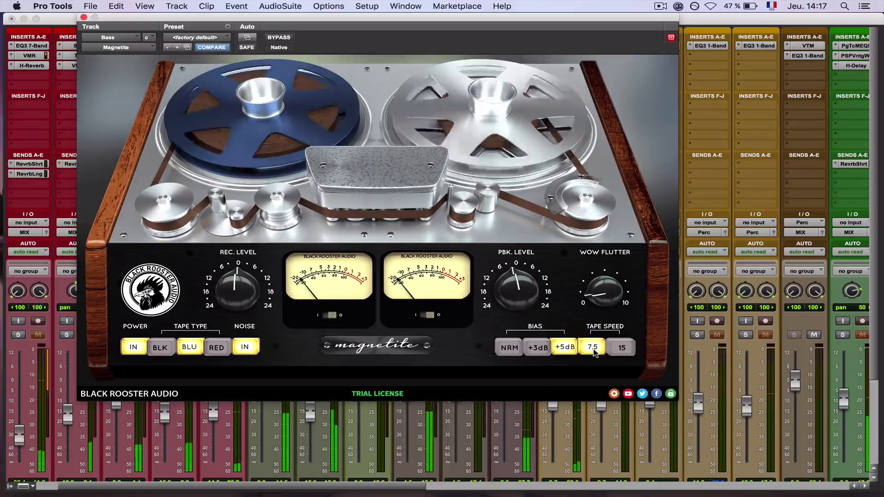
click(509, 348)
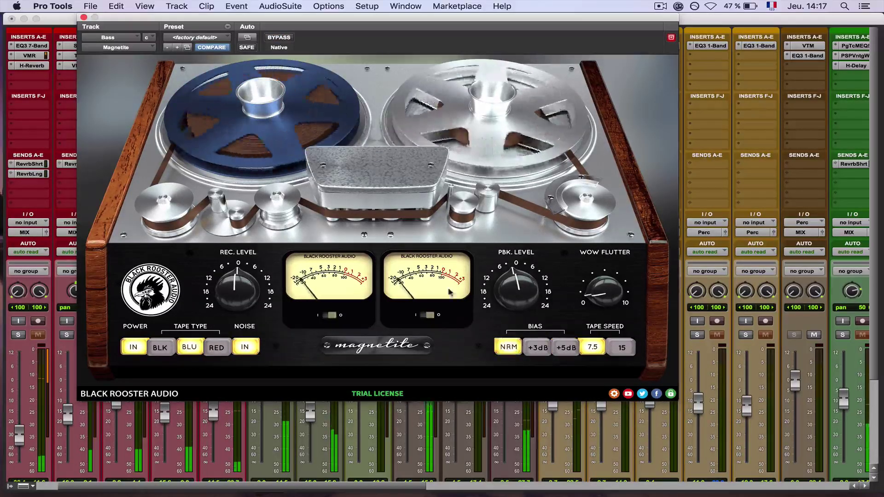
Audition the BLK tape type against BLU on the Bass track and keep BLU.
click(279, 38)
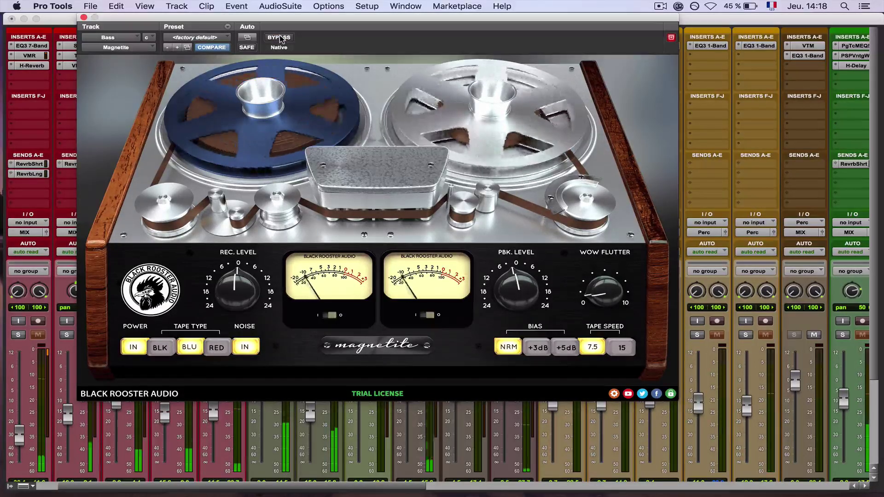
click(164, 348)
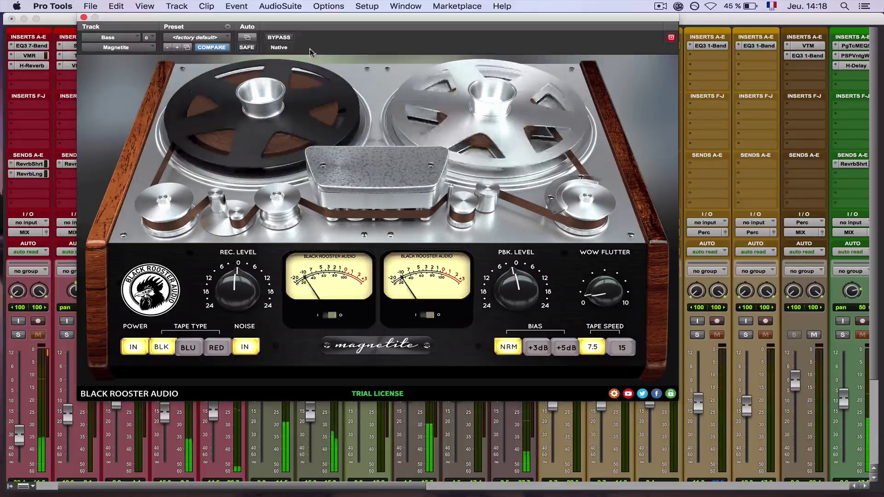
click(189, 348)
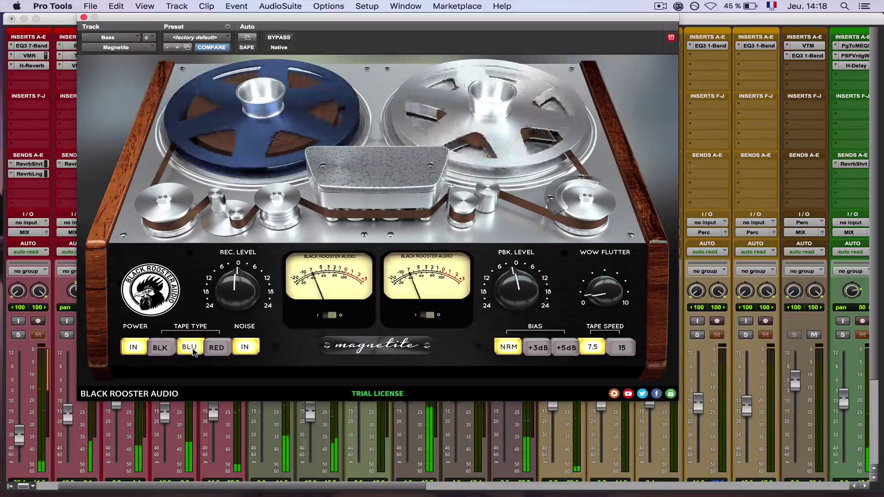
Compare Bass with Magnetite bypassed and active on BLU tape, and close the plug-in window.
click(286, 37)
click(286, 37)
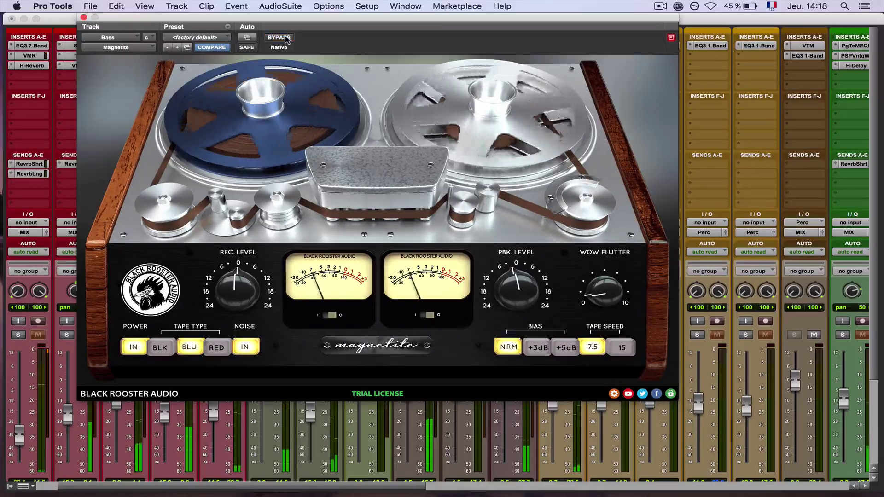
click(286, 38)
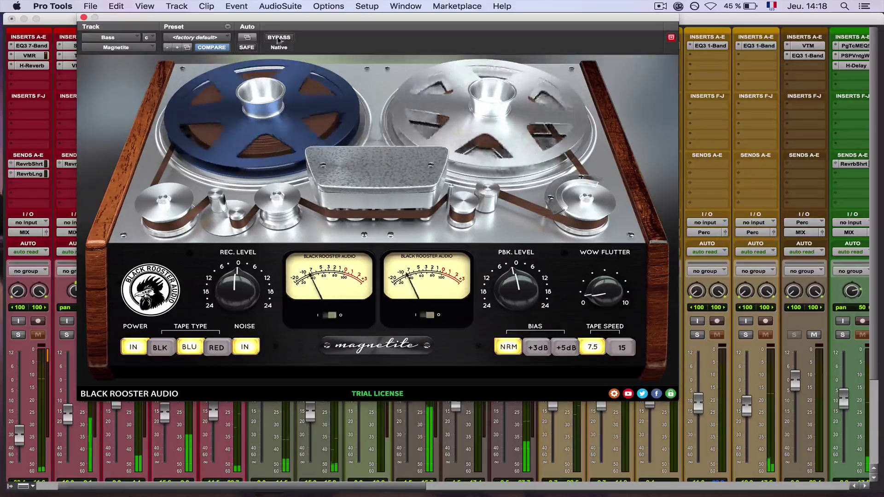
click(84, 17)
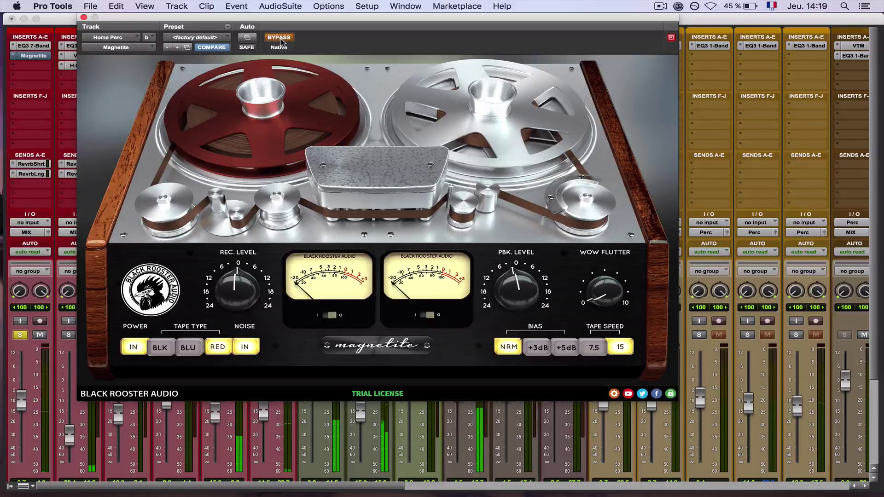
Compare the Home Perc track with Magnetite active and bypassed using RED tape at speed 15, finishing with it active.
click(280, 39)
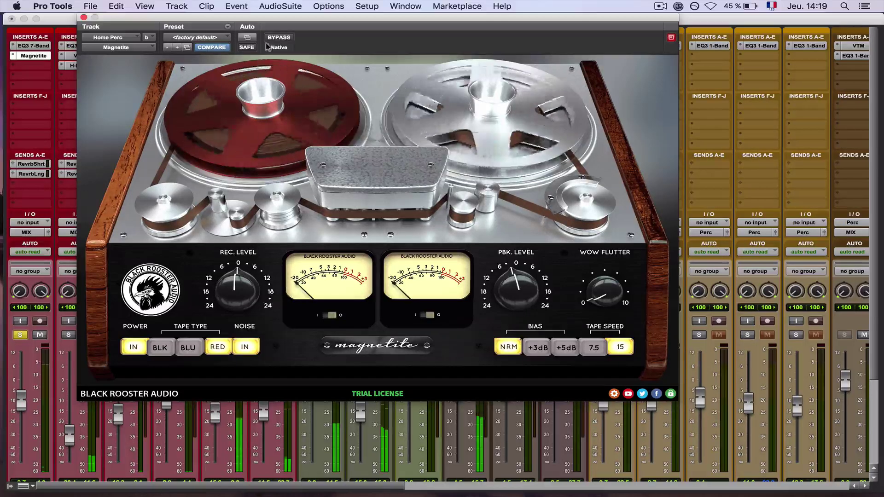
click(283, 37)
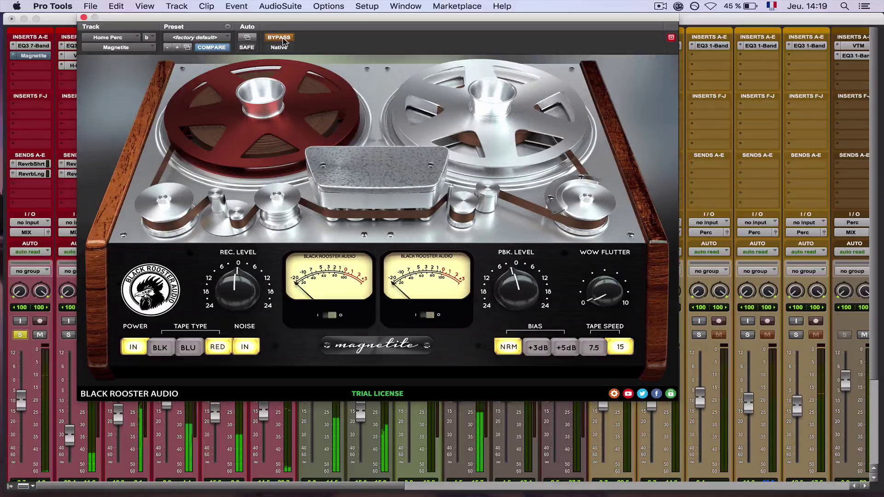
click(283, 39)
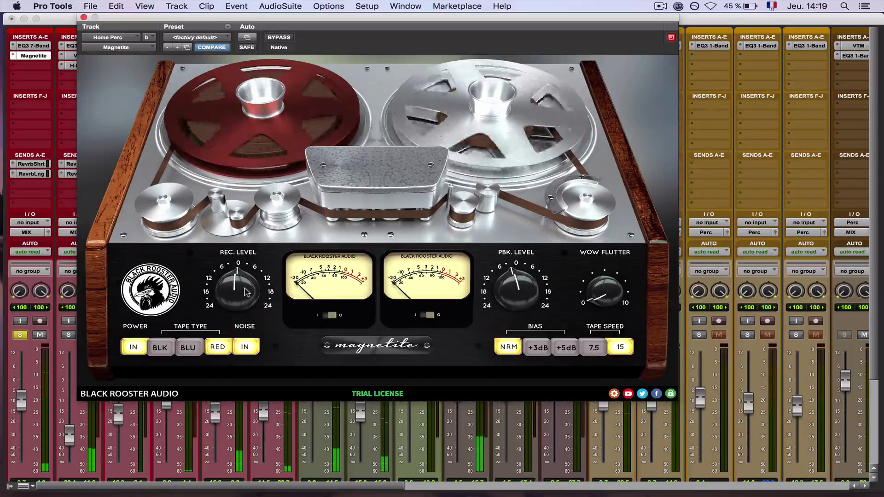
Raise the record level on Home Perc to 24 and set +5dB bias with tape speed 7.5.
mouse_move(248, 292)
mouse_down()
mouse_move(236, 253)
mouse_move(239, 288)
mouse_up()
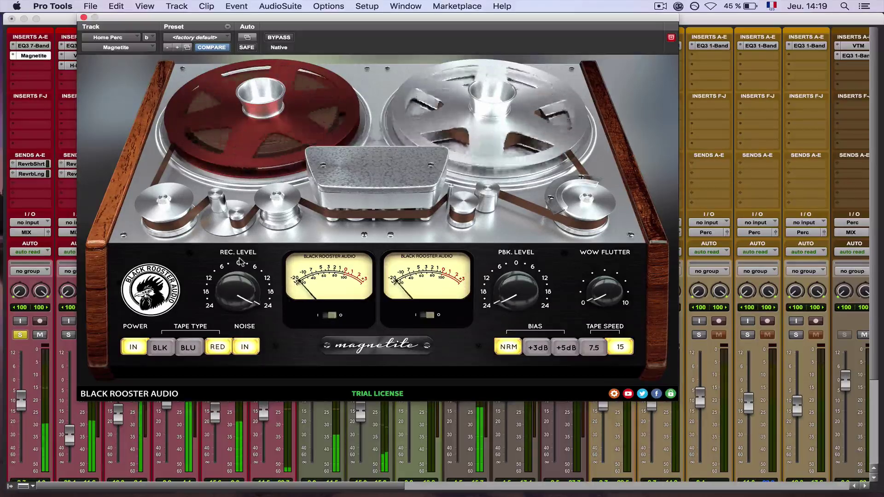
click(565, 348)
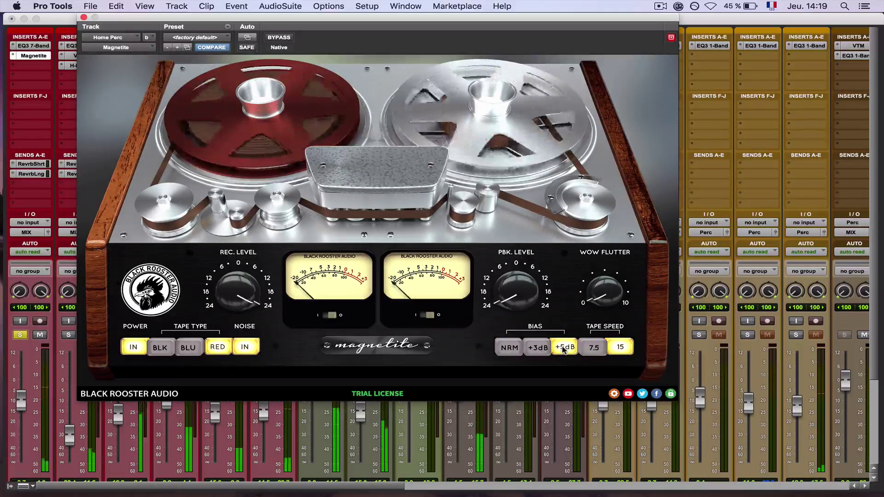
click(594, 348)
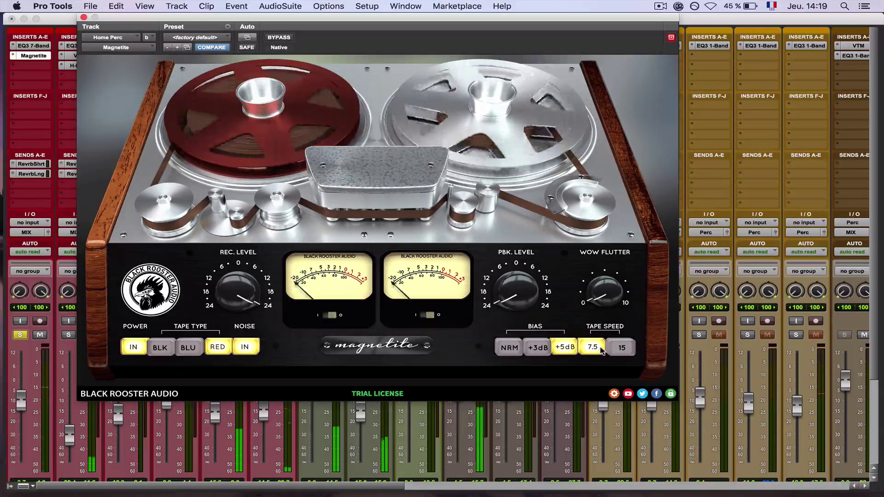
Compare Home Perc bypassed and active with the record level at 24, +5dB bias and speed 7.5, finishing with Magnetite active.
click(284, 38)
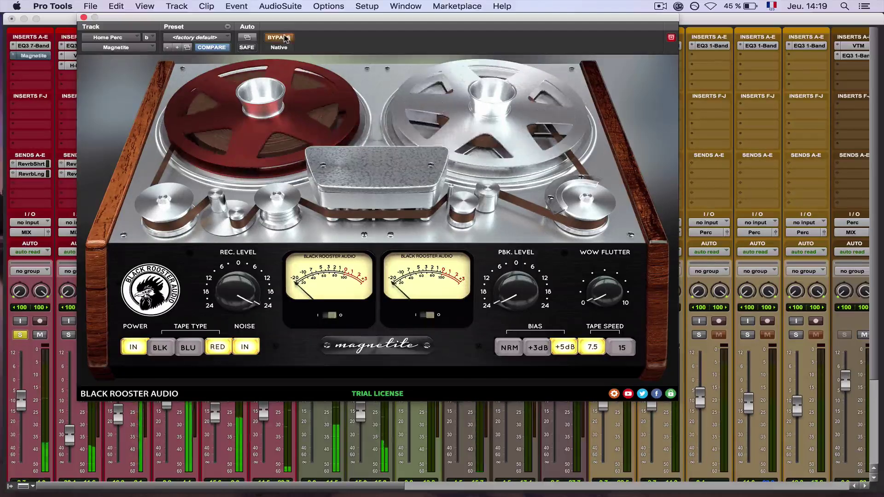
click(284, 37)
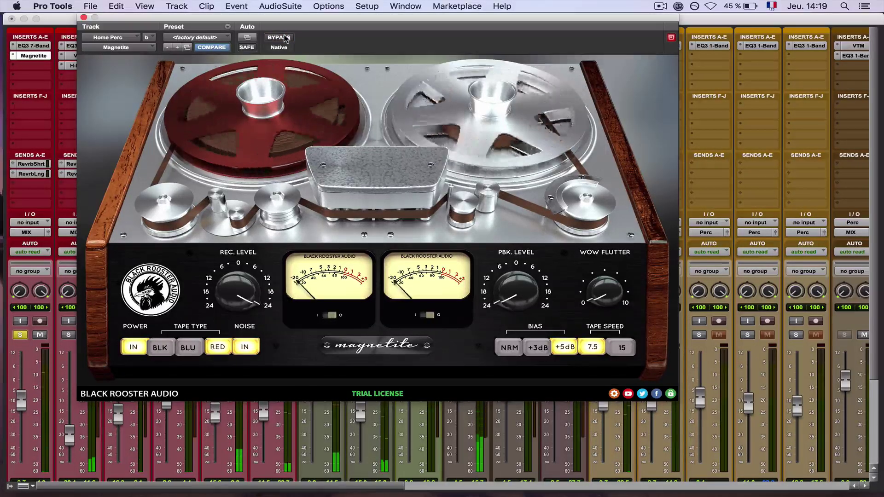
click(285, 38)
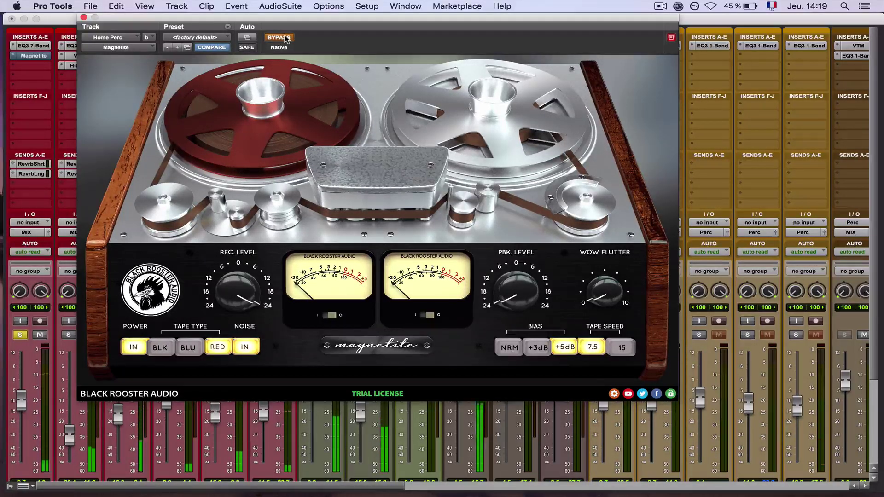
click(286, 38)
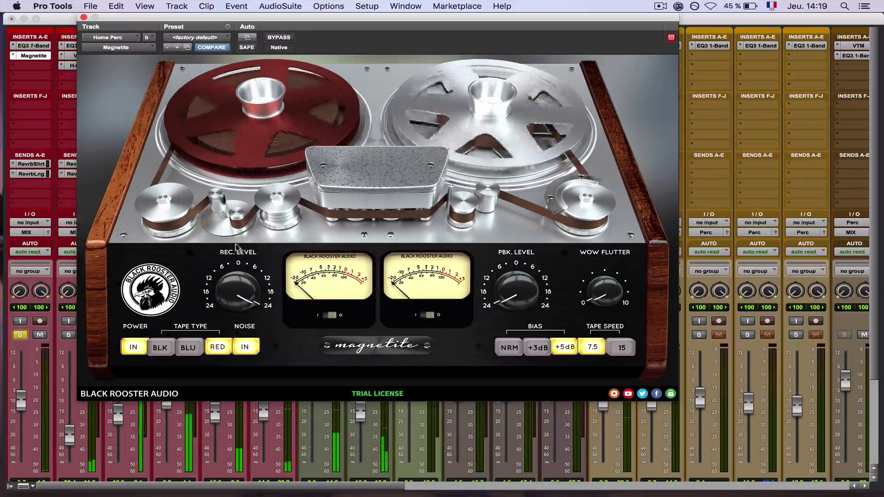
Set Home Perc to record level about 18, BLK tape and NRM bias, trying BLU tape first, and compare it with Magnetite bypassed.
drag(238, 300, 239, 306)
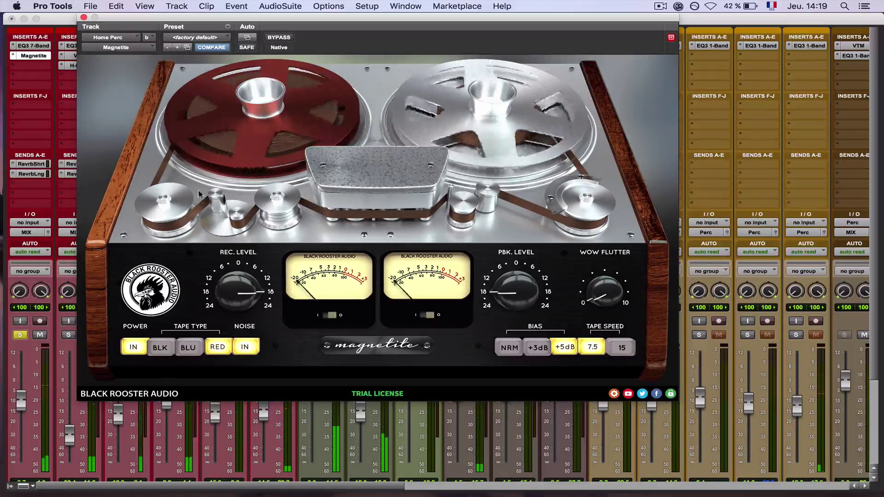
click(187, 348)
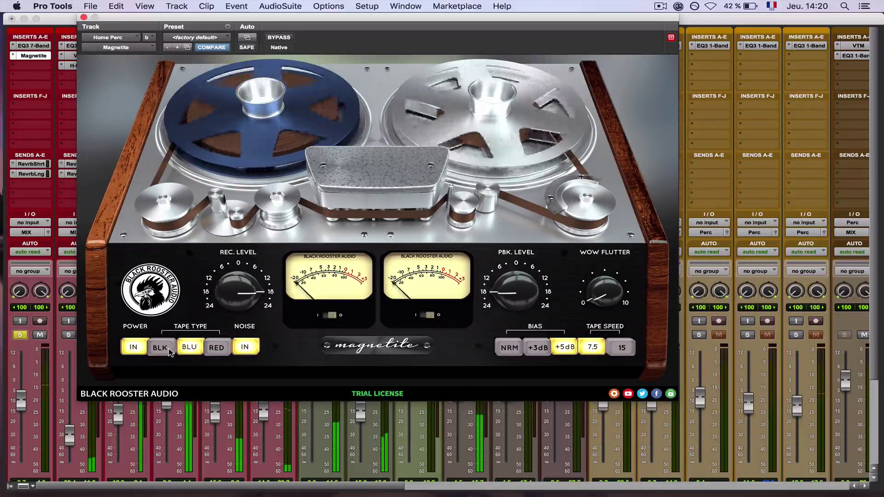
click(166, 349)
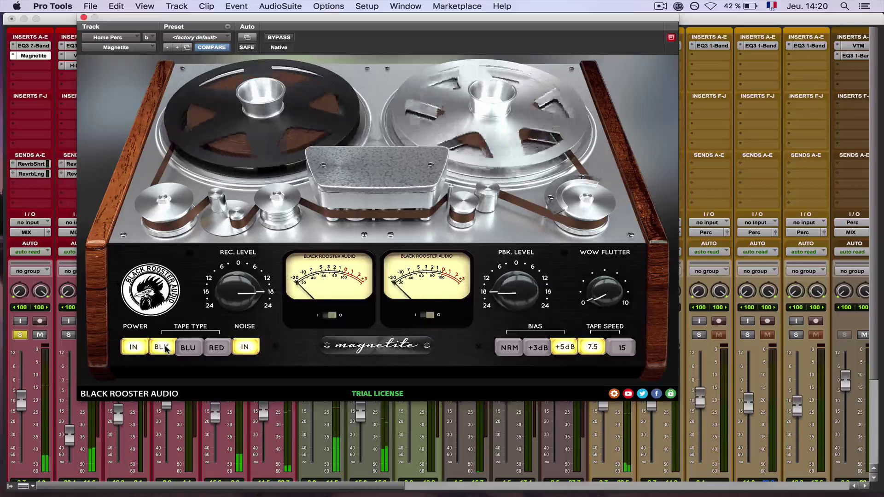
click(518, 350)
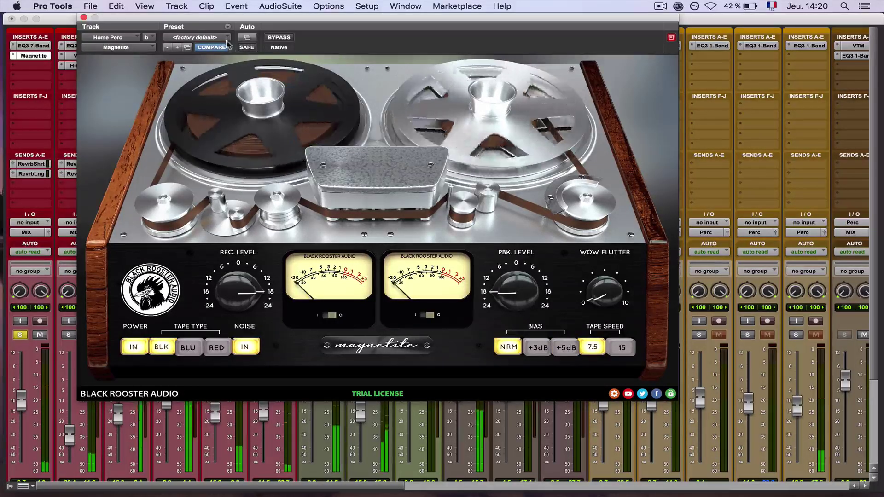
click(280, 37)
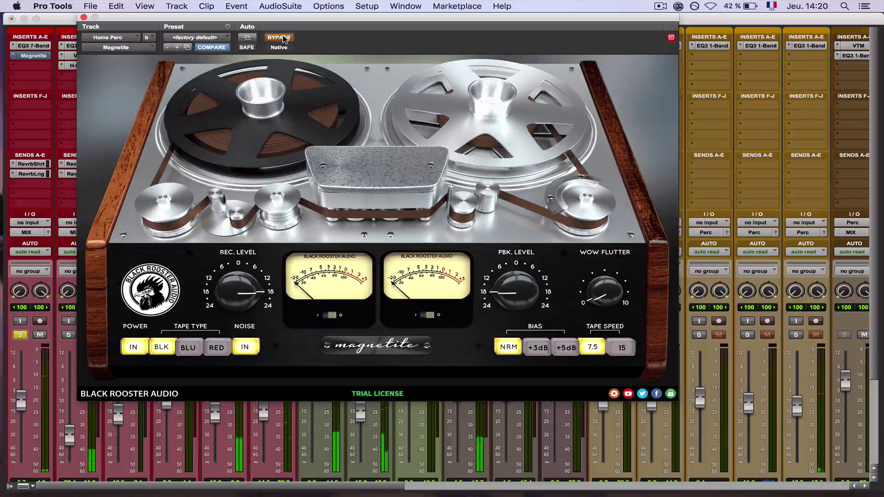
click(280, 37)
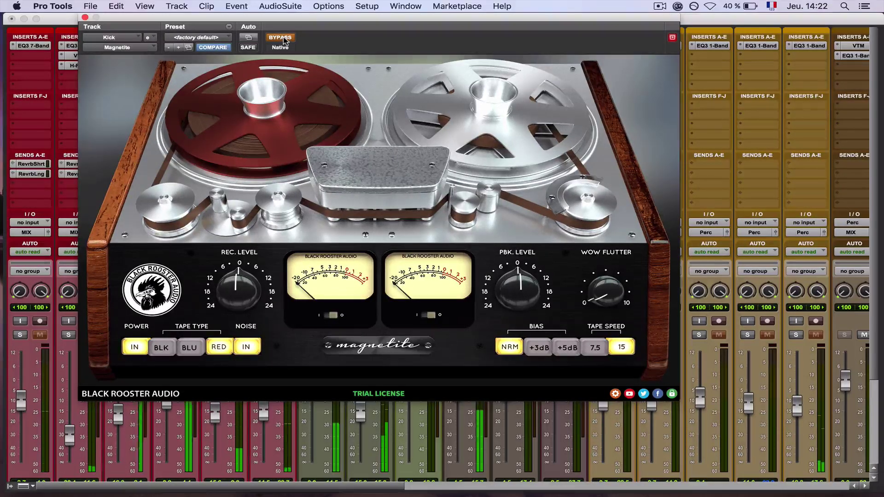
Activate Magnetite on the Kick track and set record level 24, +5dB bias and tape speed 7.5.
click(280, 38)
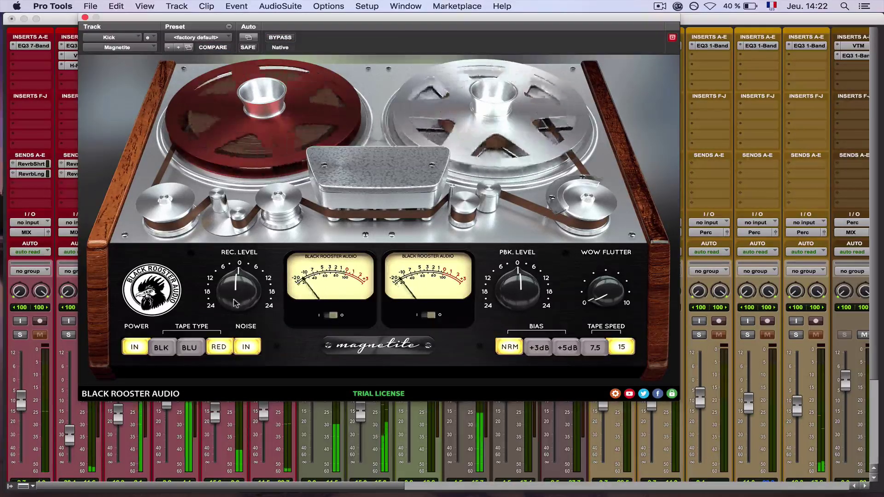
drag(236, 304, 224, 208)
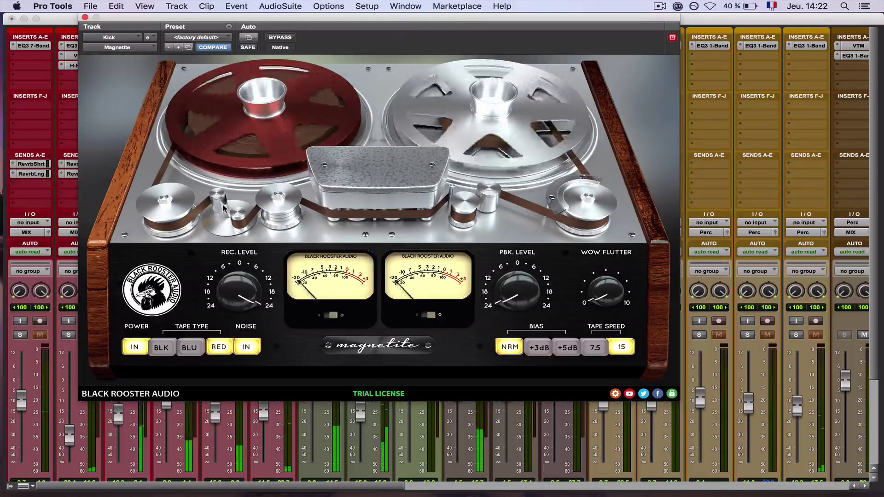
click(567, 347)
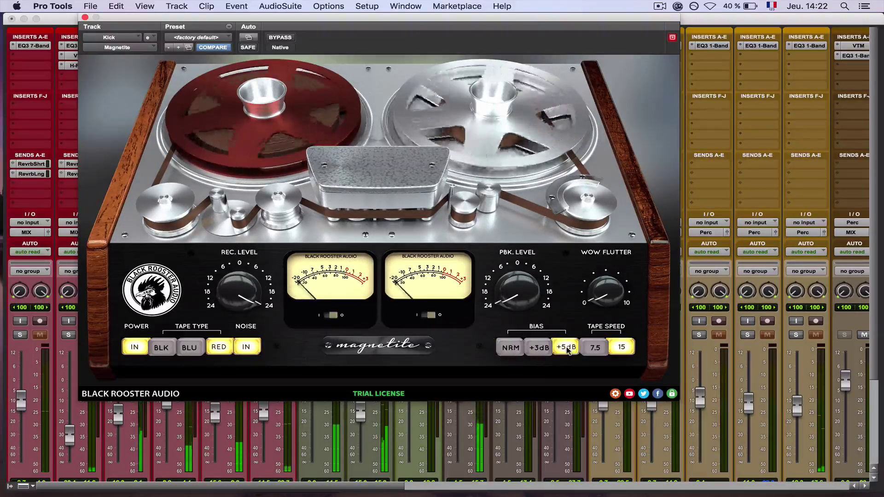
click(596, 349)
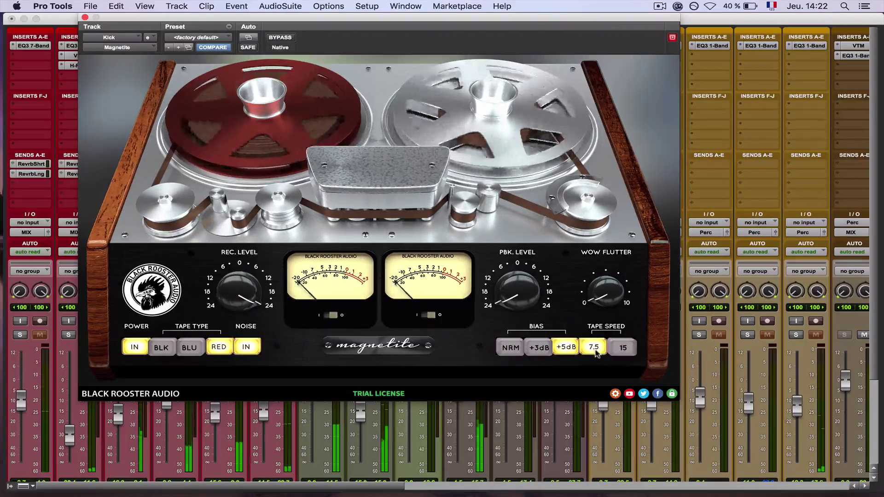
Compare BLU, BLK and RED tape on Kick with +5dB bias, finishing on BLU.
click(188, 349)
click(164, 348)
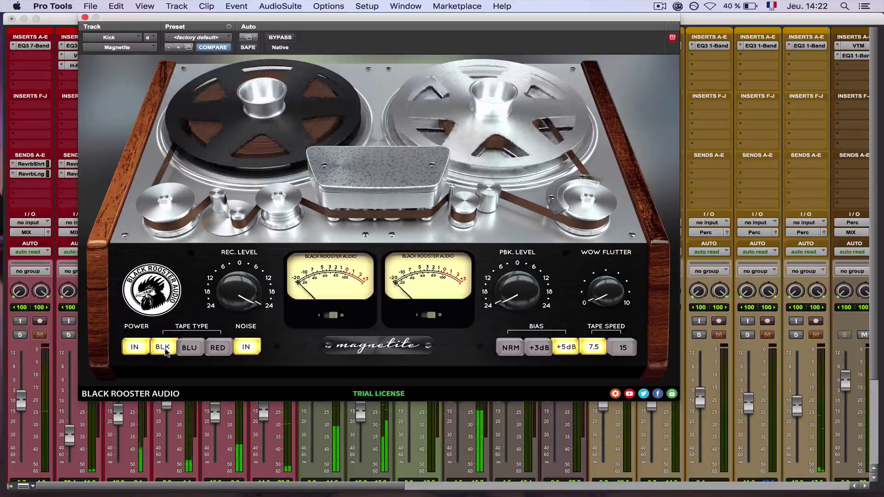
click(217, 349)
click(193, 350)
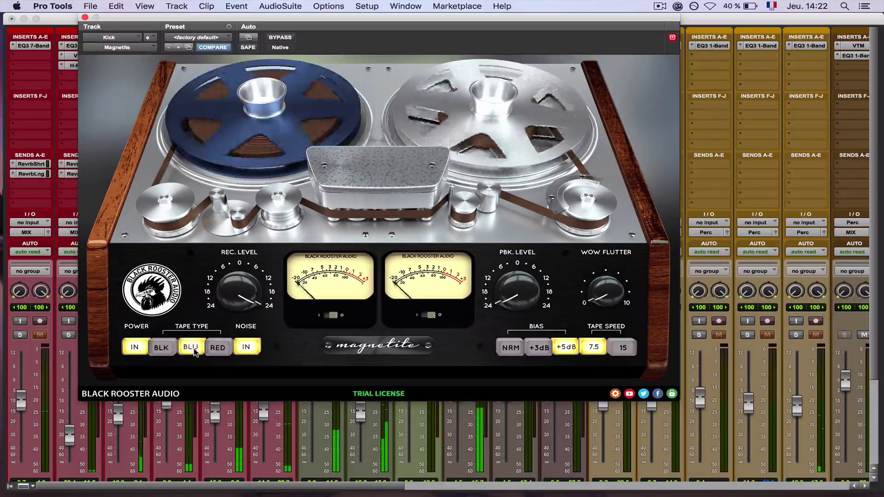
Set Kick to NRM bias and record level about 12, trying tape speed 15 and finishing at 7.5.
click(511, 349)
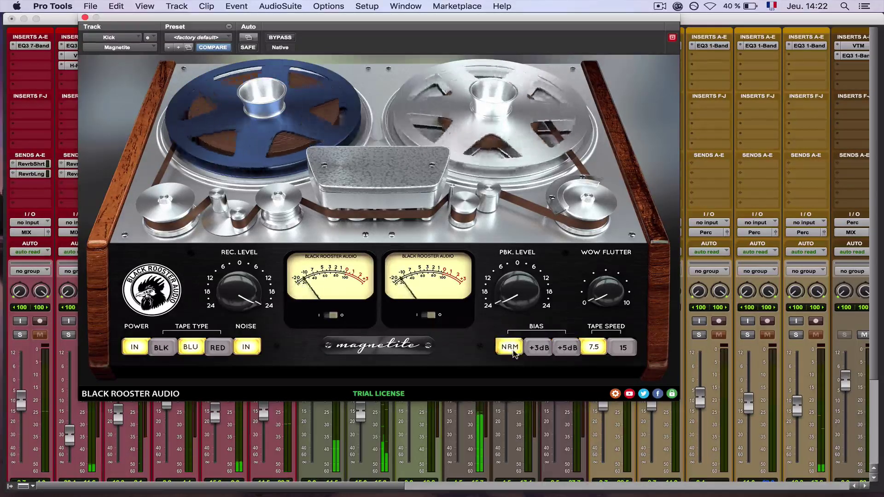
click(617, 348)
drag(236, 298, 233, 326)
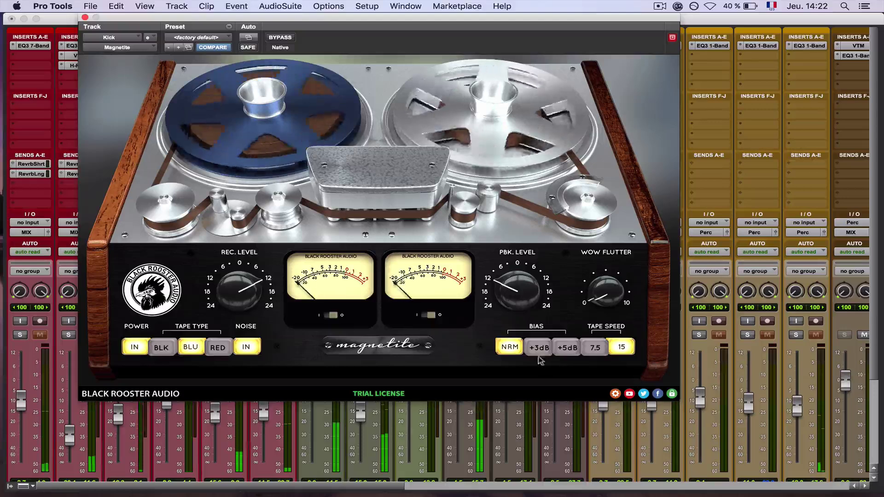
click(594, 349)
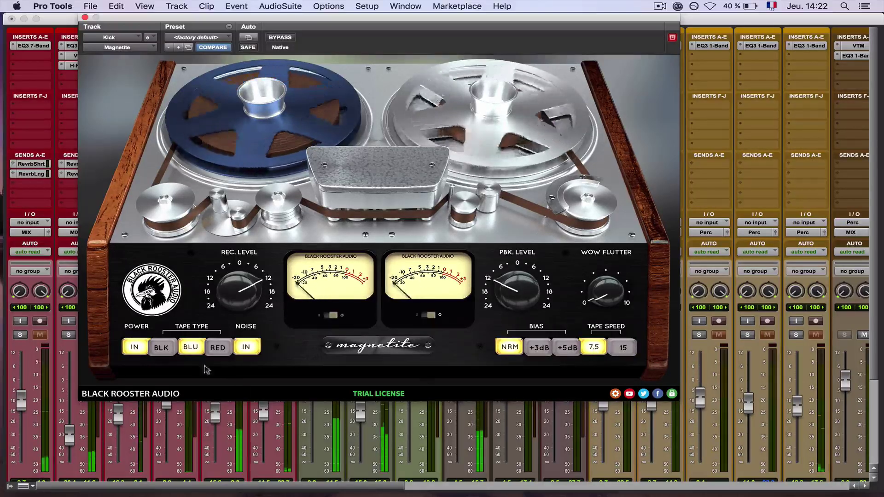
Compare RED, BLK and BLU tape on Kick with NRM bias and speed 7.5, finishing on BLU.
click(218, 348)
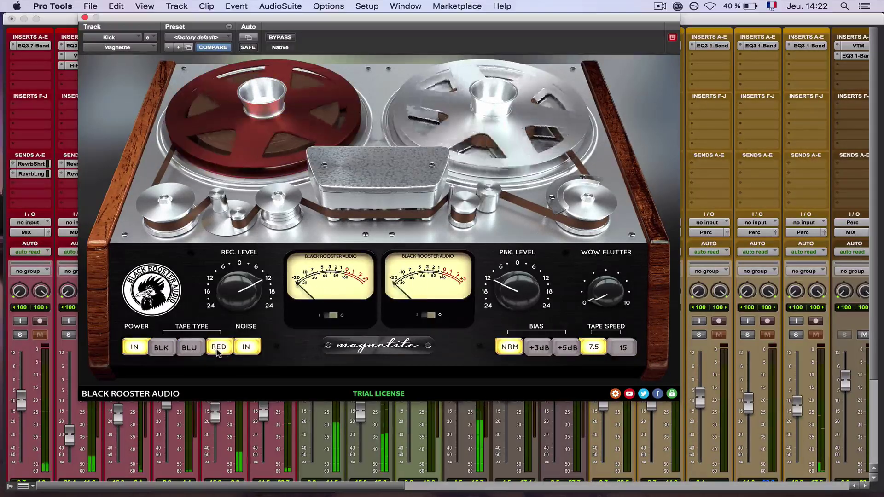
click(169, 349)
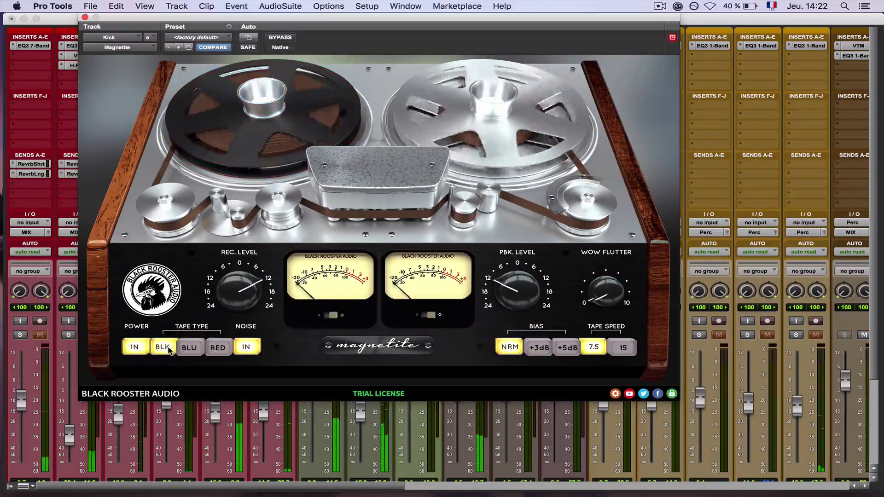
click(194, 350)
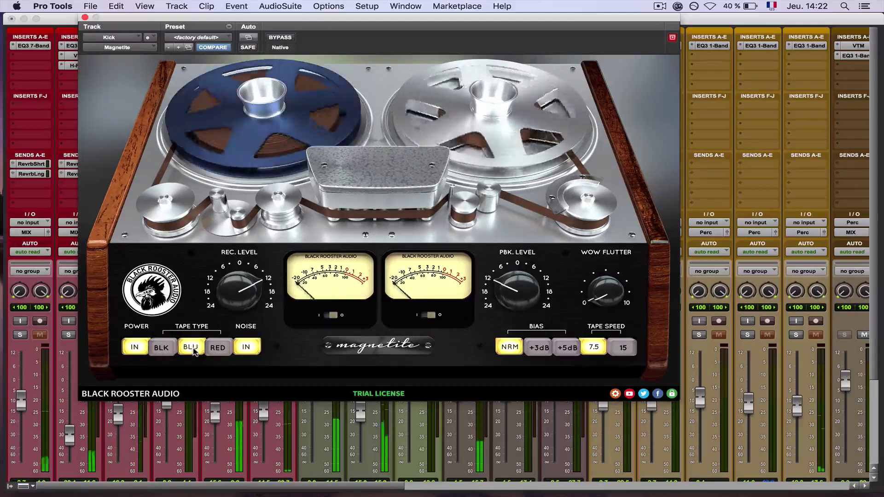
click(217, 349)
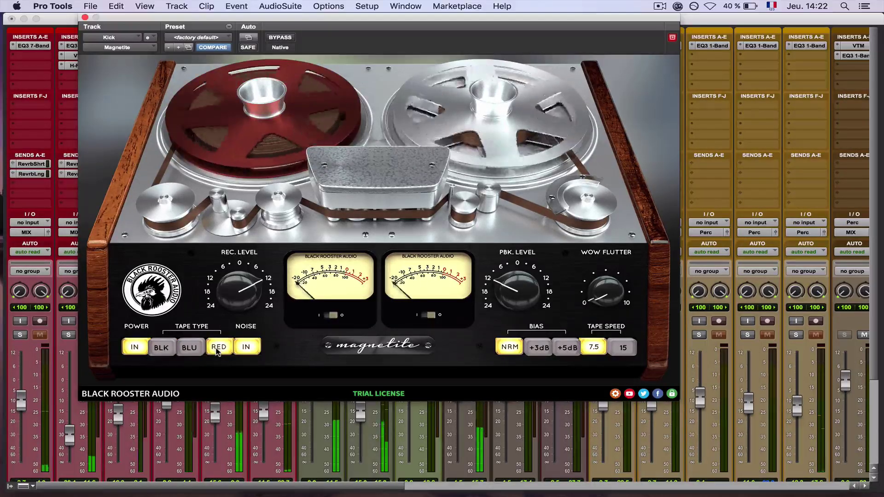
click(196, 351)
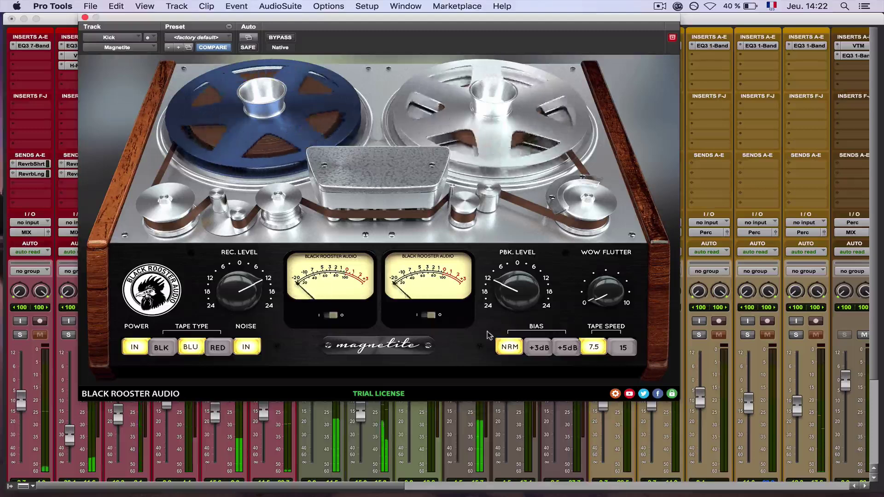
Raise Kick's wow flutter to about a quarter of its range, and try +5dB bias before returning to NRM.
mouse_move(600, 261)
mouse_down()
mouse_move(608, 158)
mouse_move(611, 249)
mouse_up()
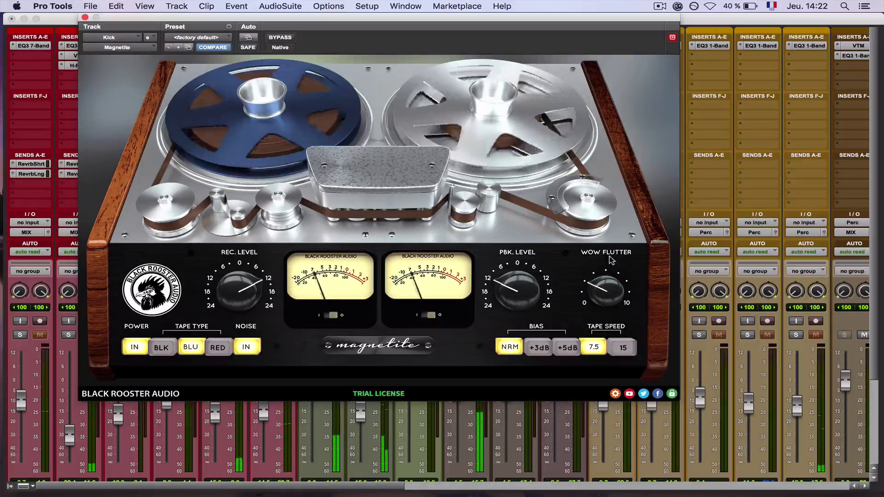
click(563, 347)
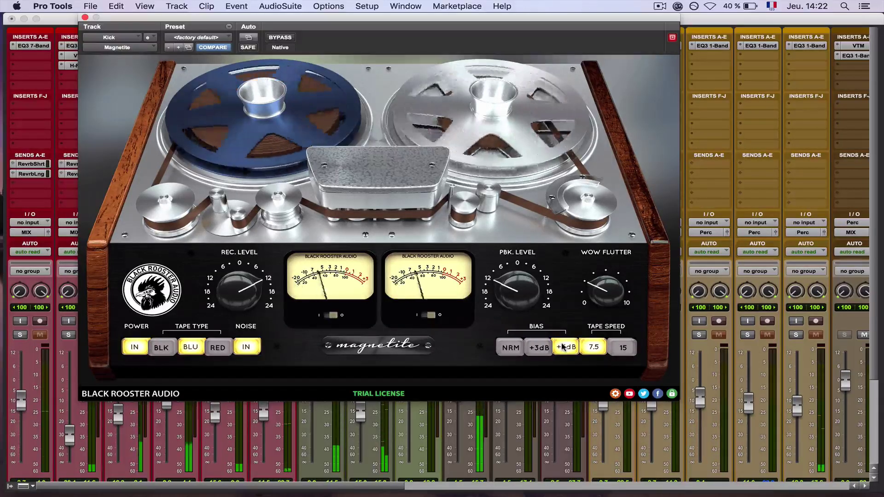
click(512, 349)
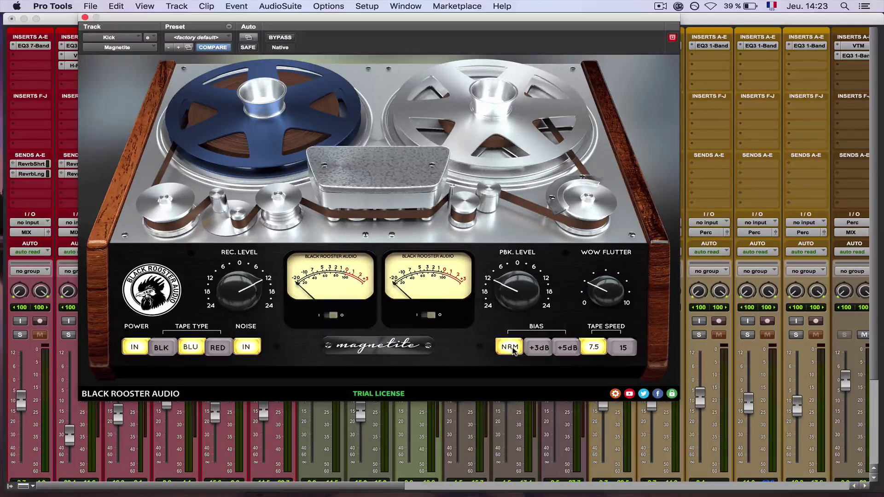
Restart playback and compare Kick with Magnetite active and bypassed using BLU tape and added wow flutter.
key(space)
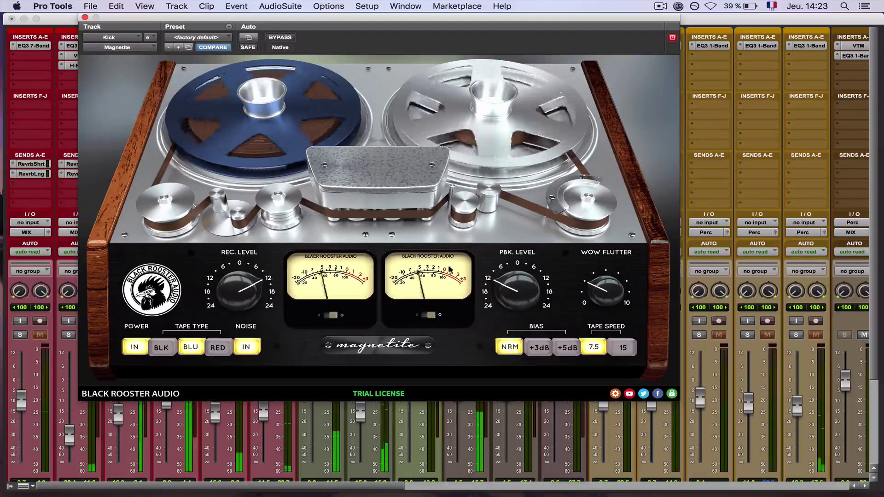
click(282, 38)
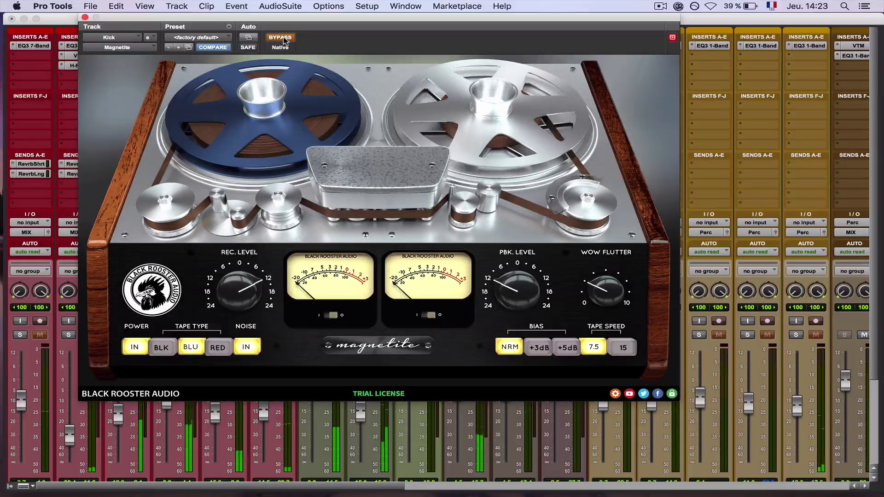
Compare RED, BLK and BLU tape on Kick with the added wow flutter, finishing on RED.
click(219, 348)
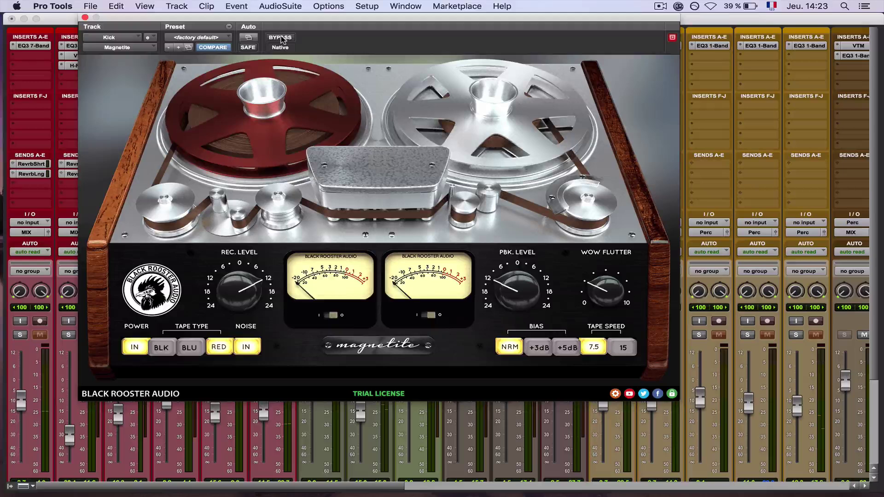
click(166, 347)
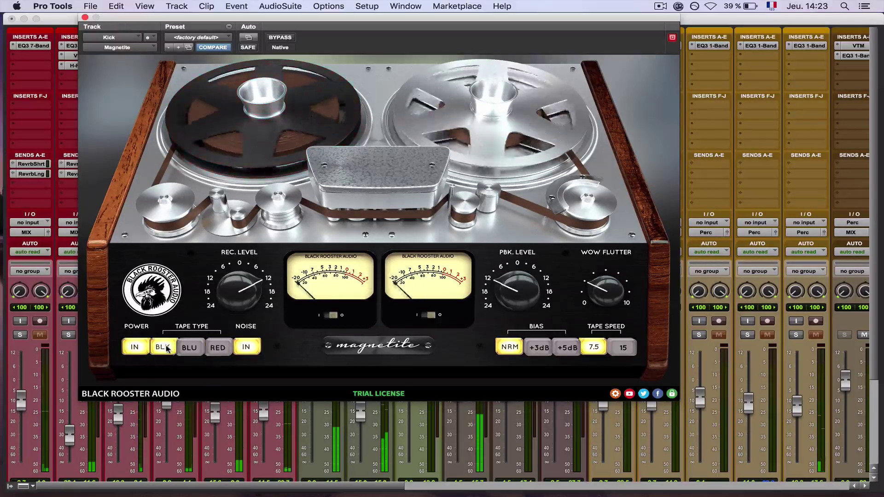
click(196, 350)
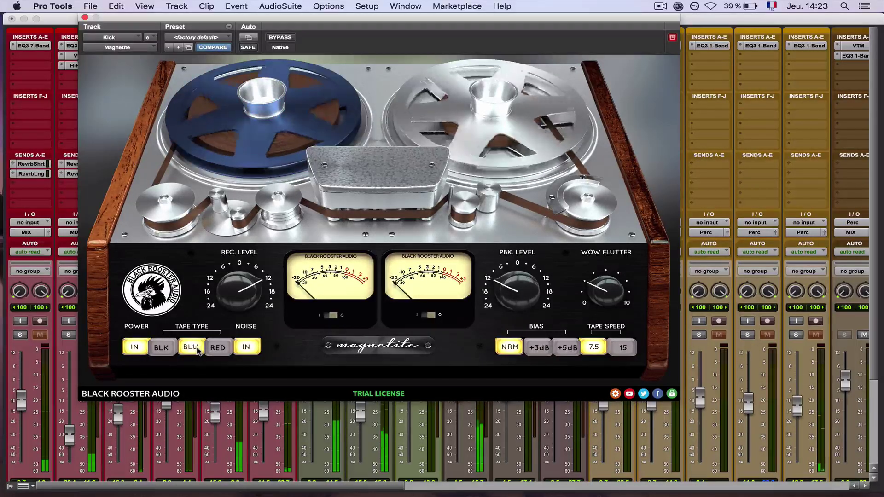
click(215, 348)
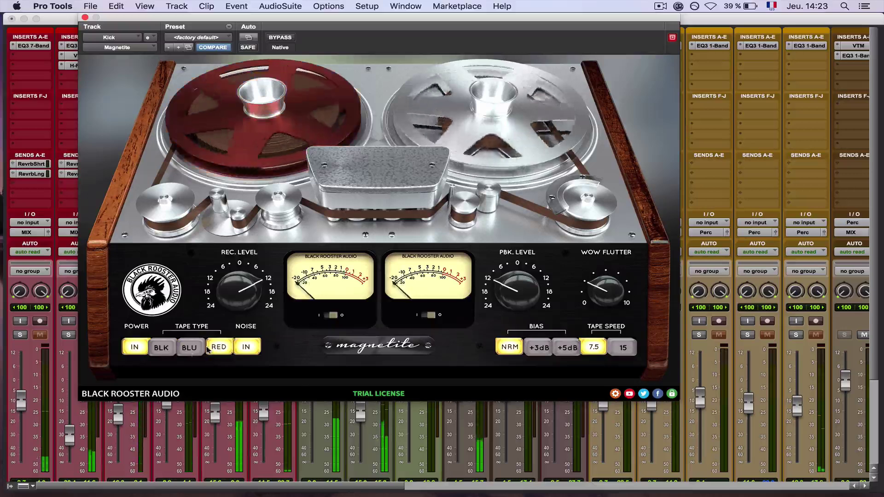
click(162, 348)
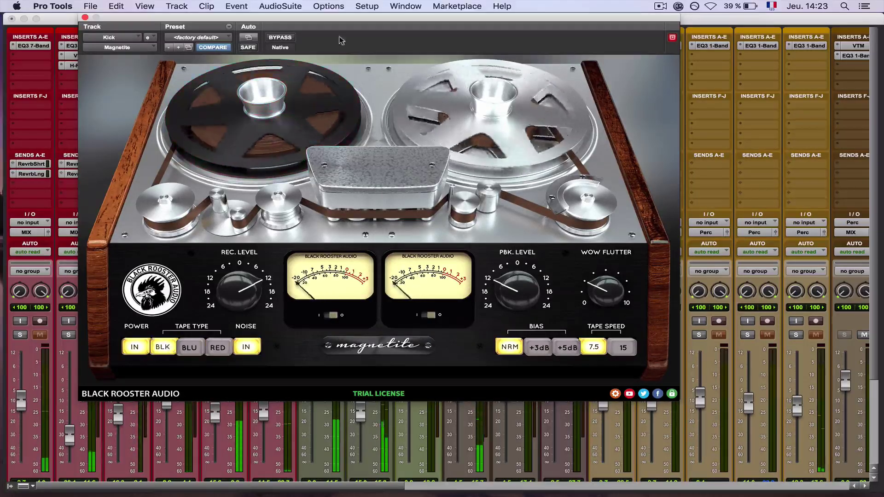
click(217, 347)
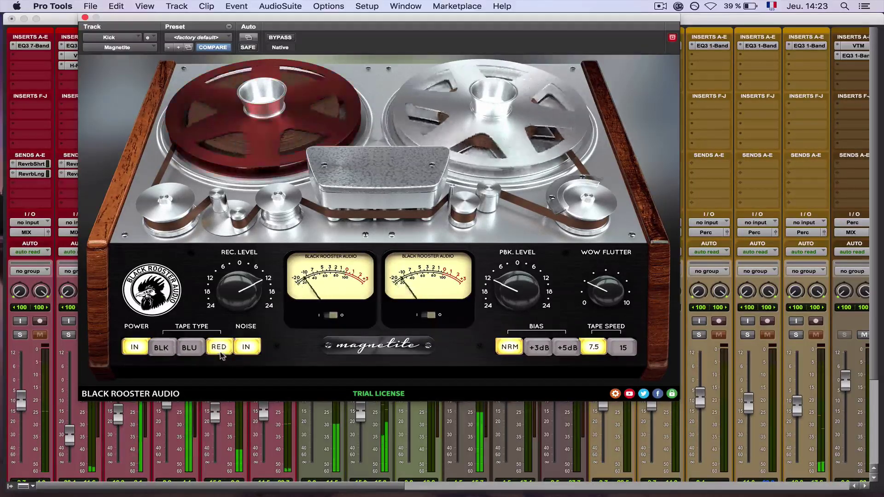
Compare Kick with Magnetite bypassed and active on RED tape, and try BLU tape before returning to RED.
click(286, 37)
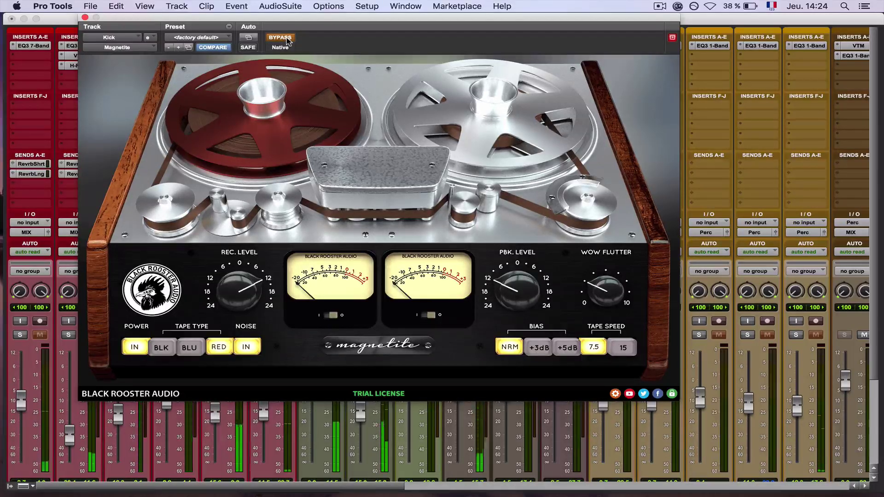
click(286, 38)
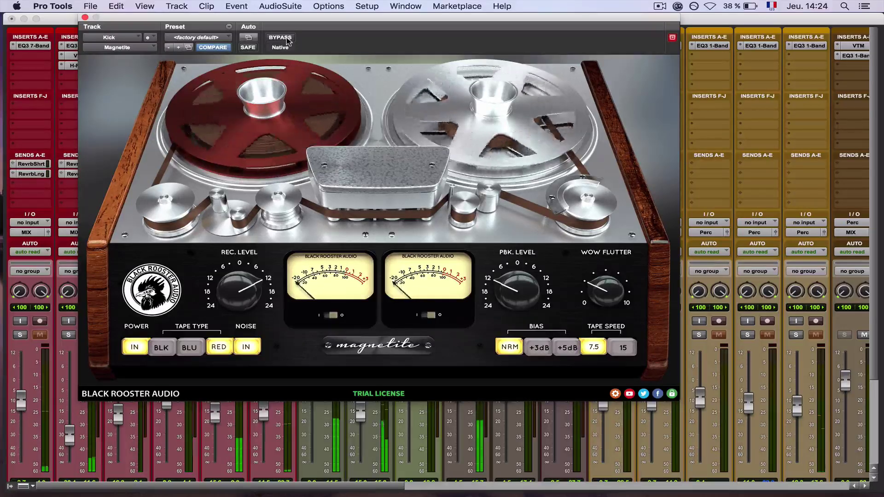
click(196, 350)
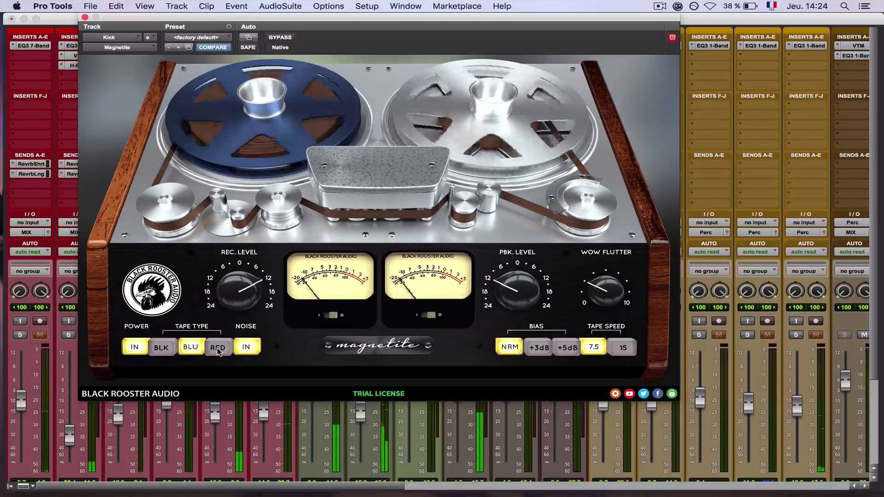
click(217, 349)
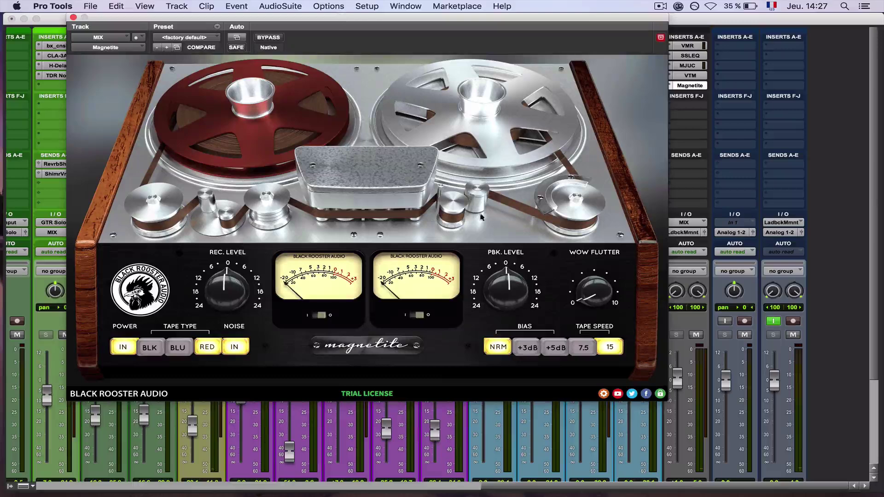
Lower the MIX playback level slightly, start playback, and raise the record level to about 9.
drag(508, 290, 509, 296)
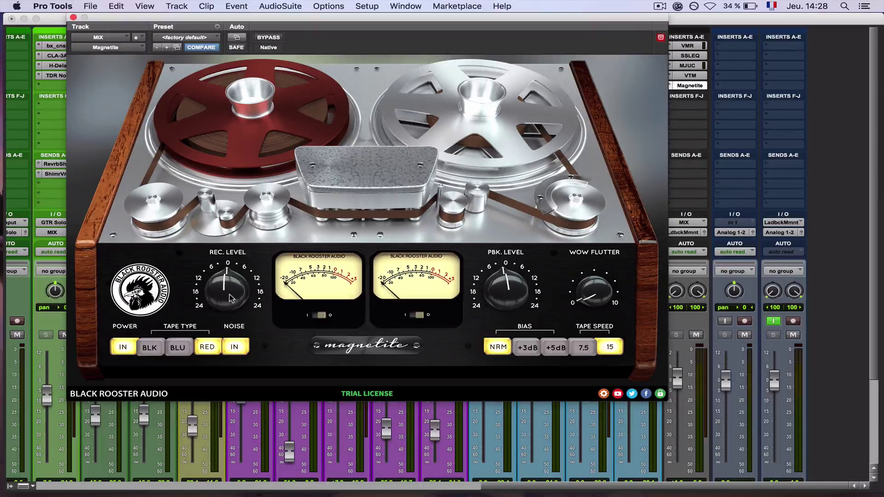
key(space)
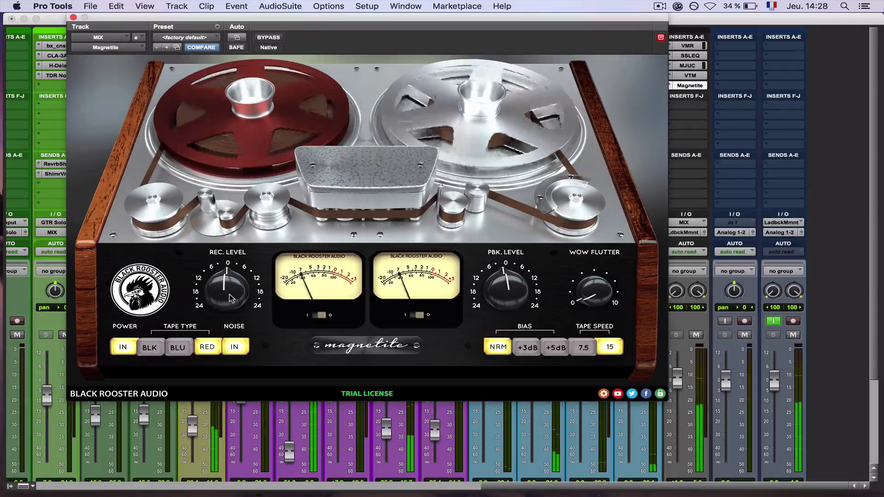
mouse_move(230, 298)
mouse_down()
mouse_move(223, 254)
mouse_move(224, 305)
mouse_up()
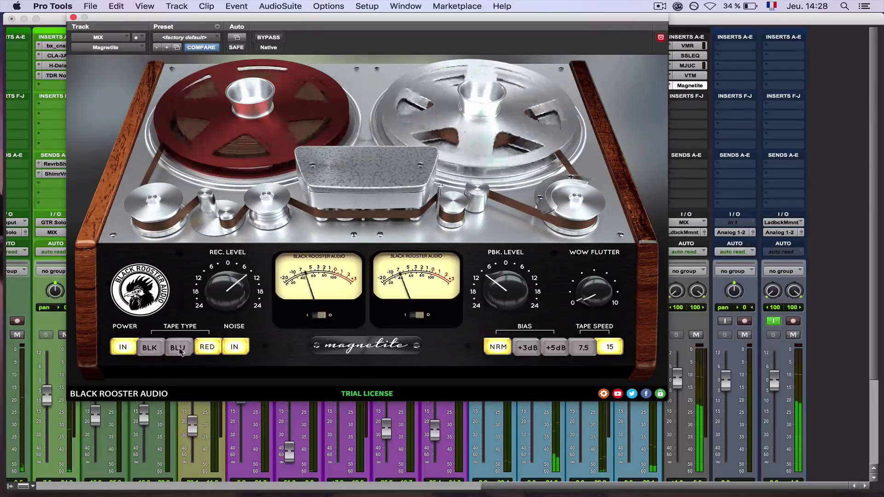
Switch the mix to BLU tape, set the tape speed to 7.5, and compare it with BLK tape.
click(186, 352)
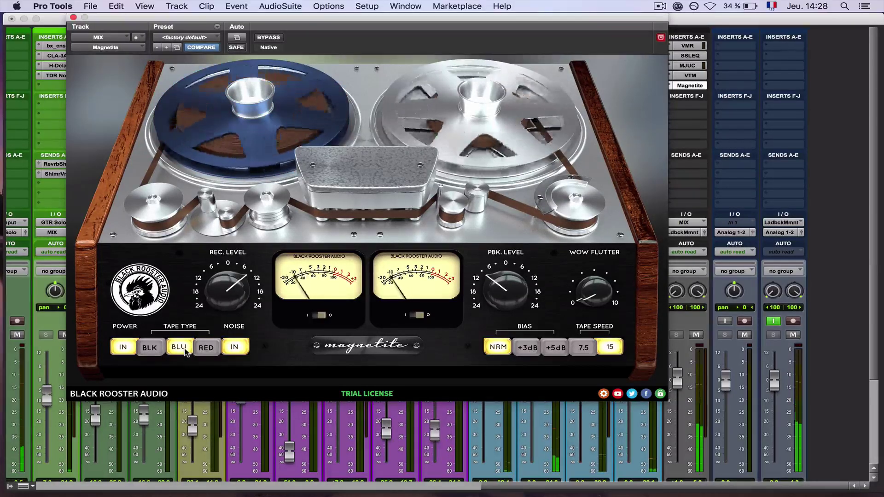
click(594, 349)
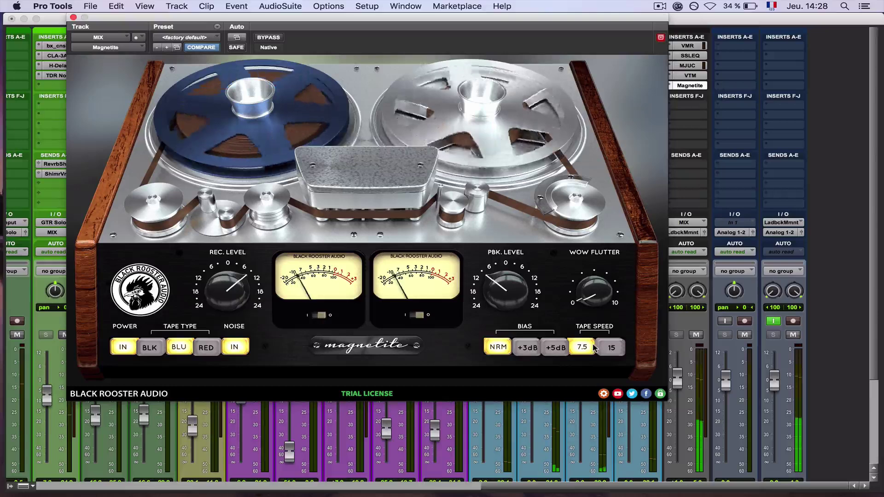
click(197, 349)
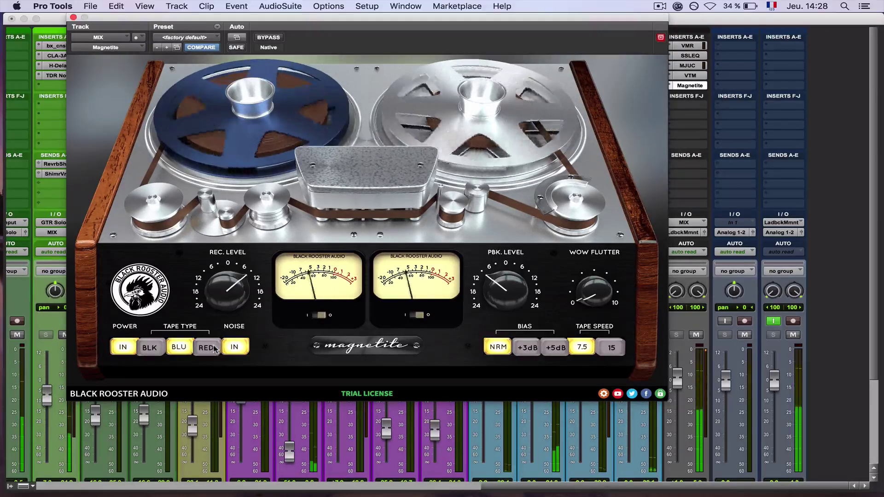
click(158, 350)
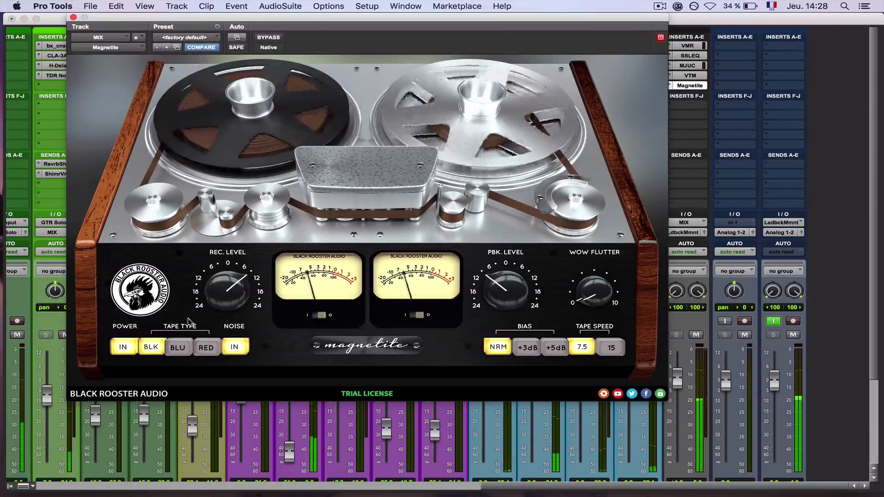
Reduce the mix's record level to about -18 and compare RED and BLU tape at this level.
drag(225, 291, 220, 374)
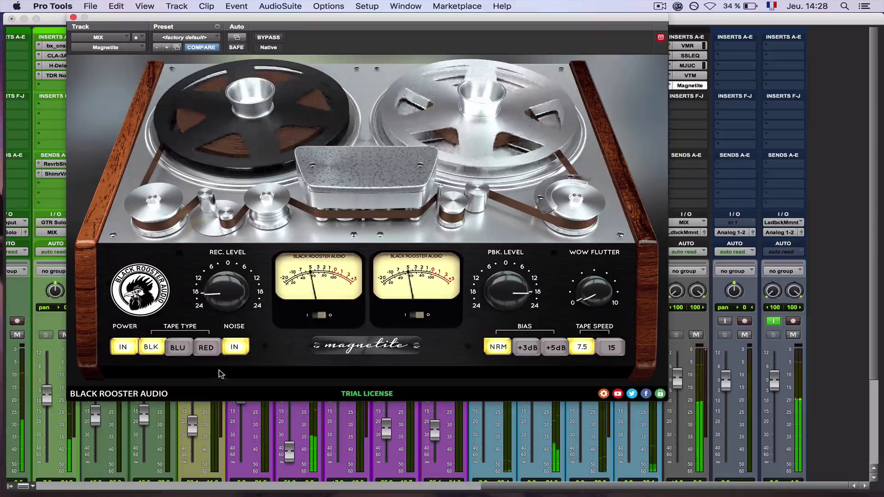
click(206, 348)
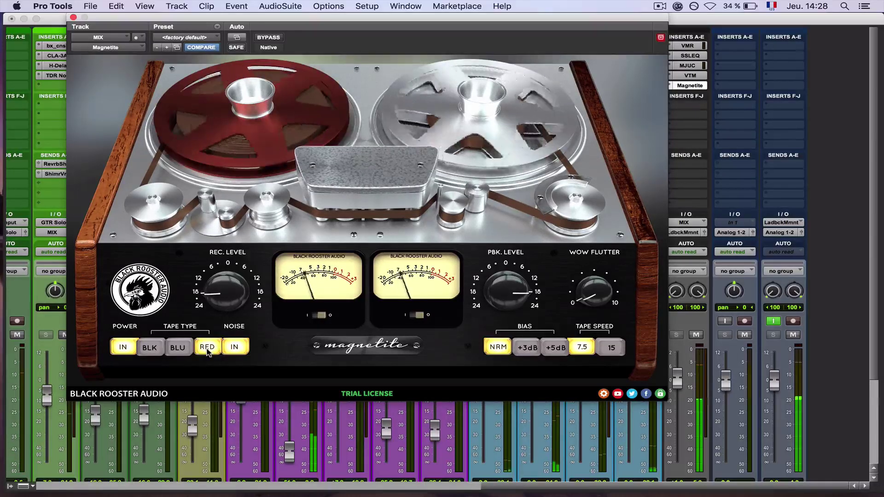
click(181, 348)
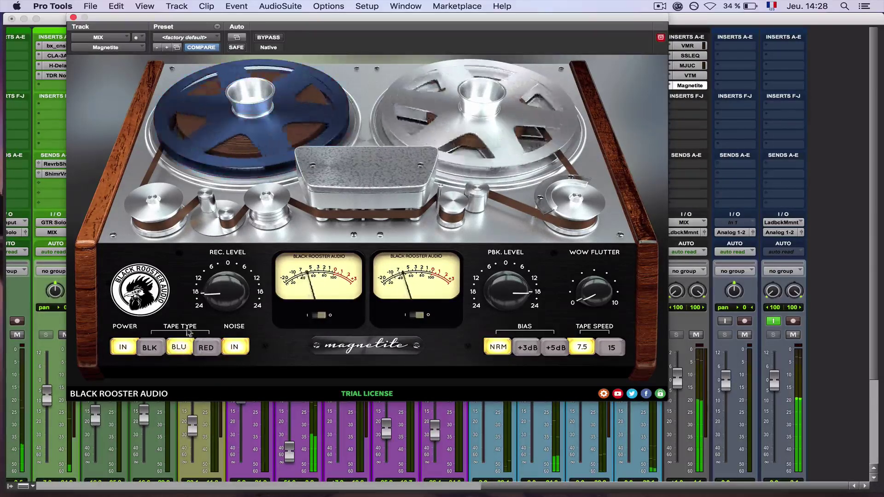
Compare the mix with Magnetite bypassed and active on BLU tape, and switch it to RED tape.
click(277, 39)
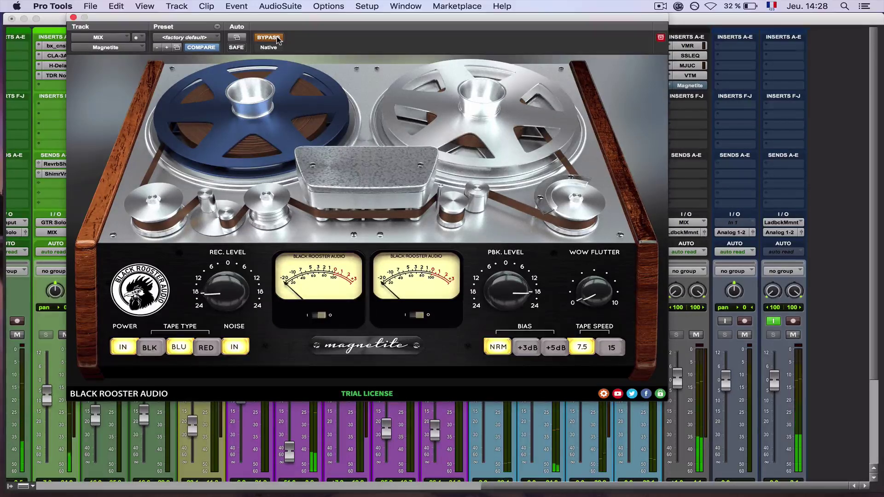
click(277, 39)
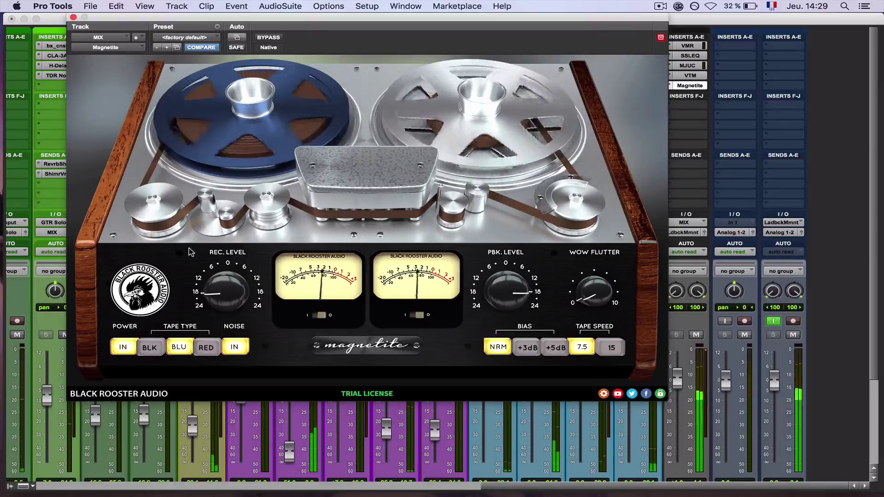
click(206, 347)
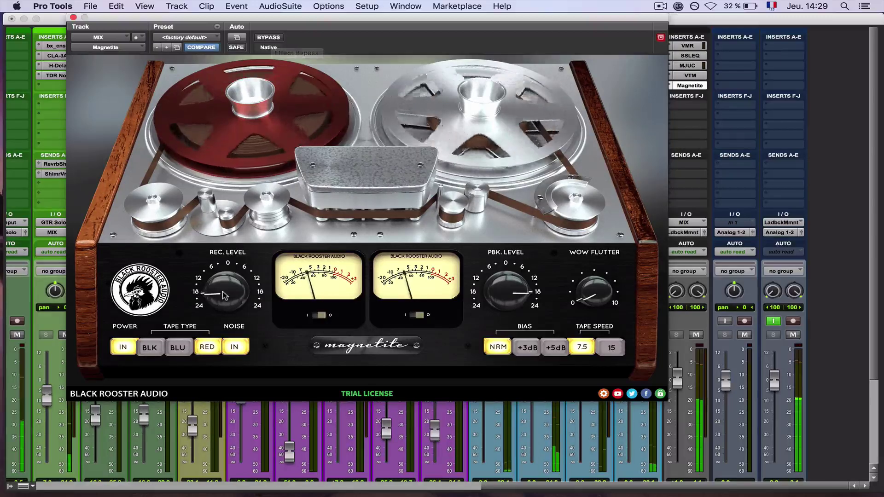
Return the mix's record level to about 0 and compare BLK and BLU tape before going back to RED.
drag(231, 253, 223, 236)
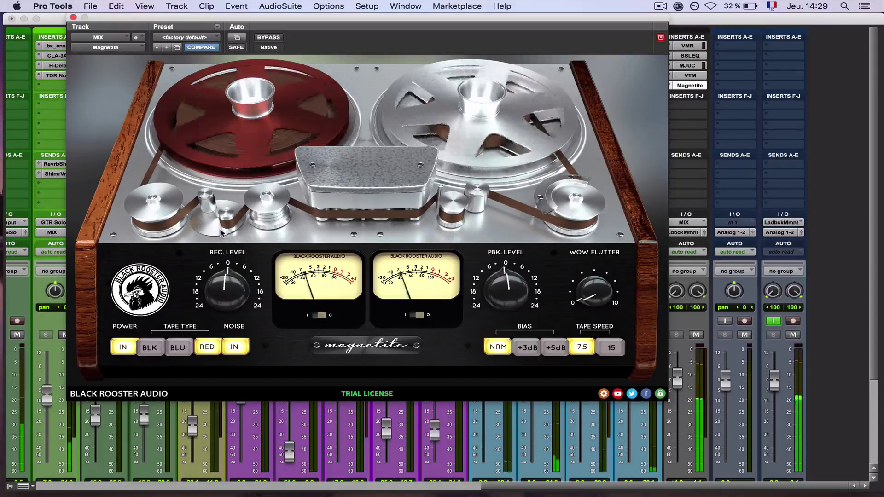
click(157, 350)
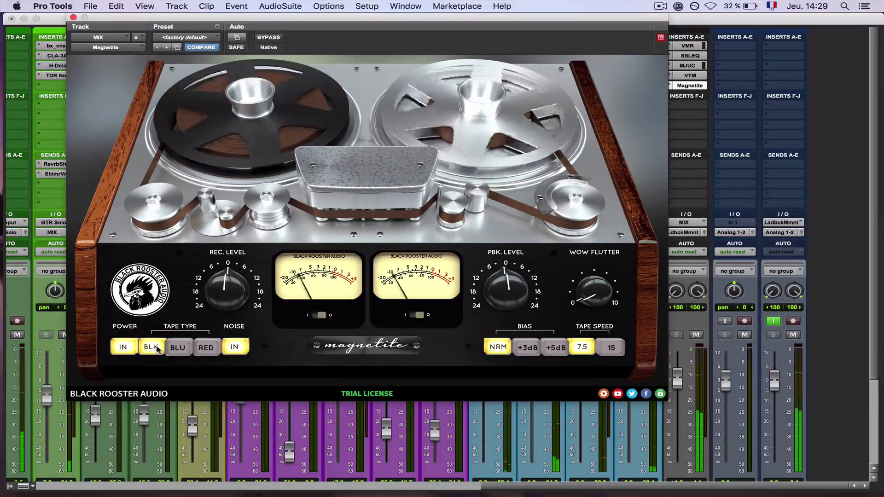
click(189, 352)
click(204, 349)
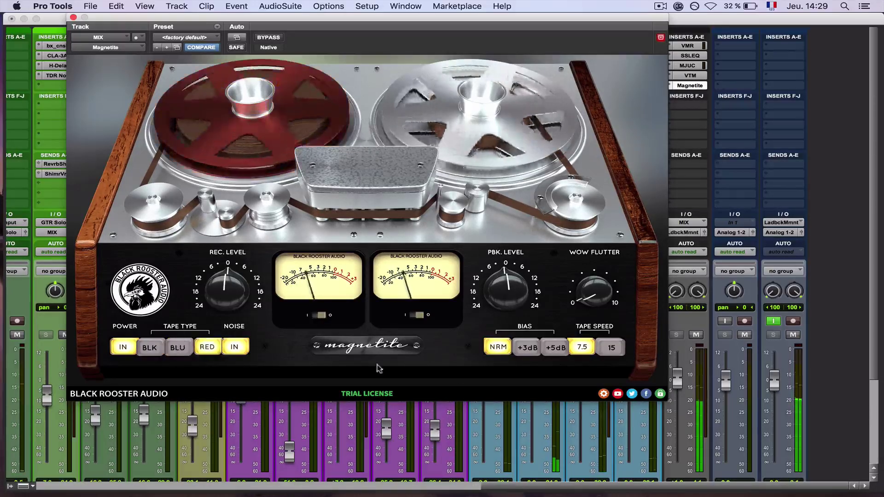
Set the mix's bias to +5dB and audition BLU tape, changing the tape speed to 15.
click(555, 349)
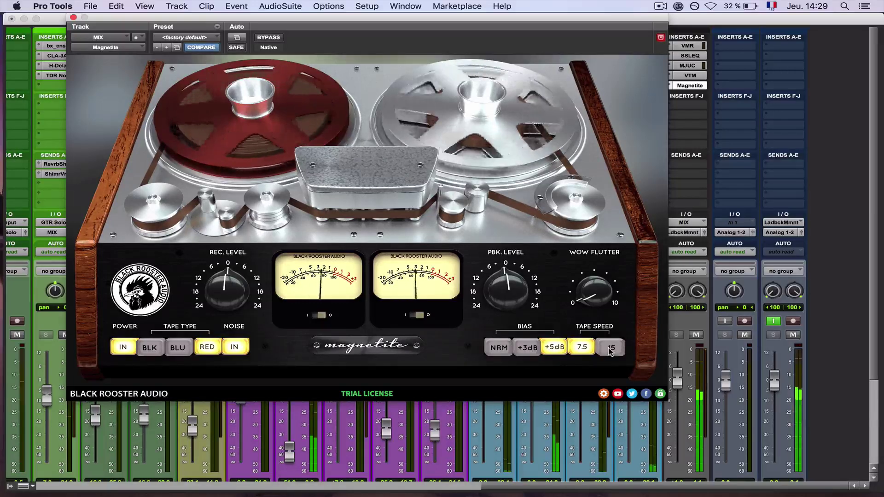
click(186, 345)
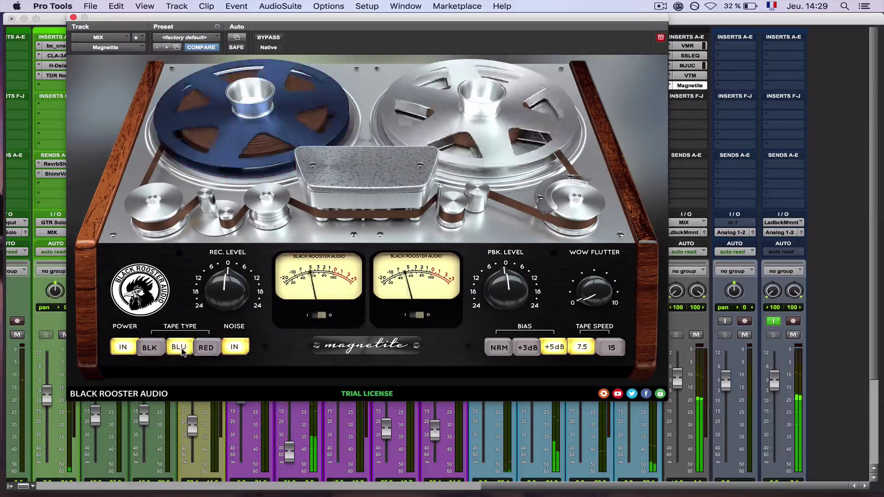
click(613, 353)
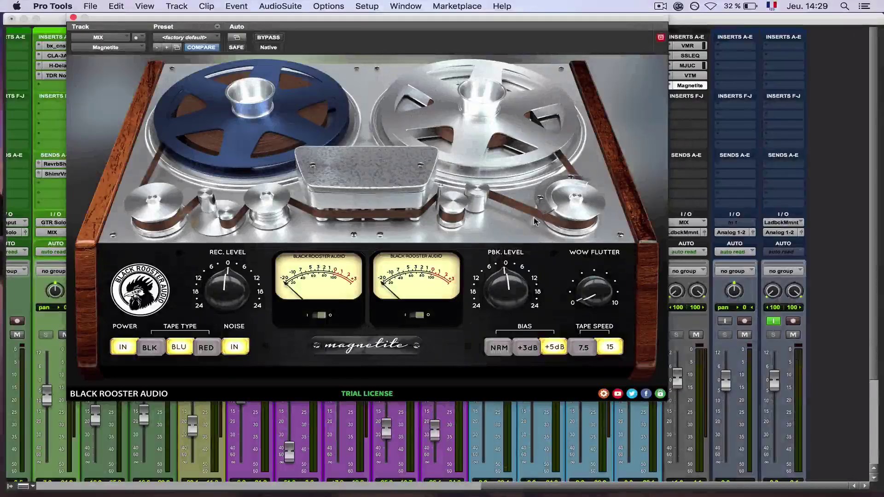